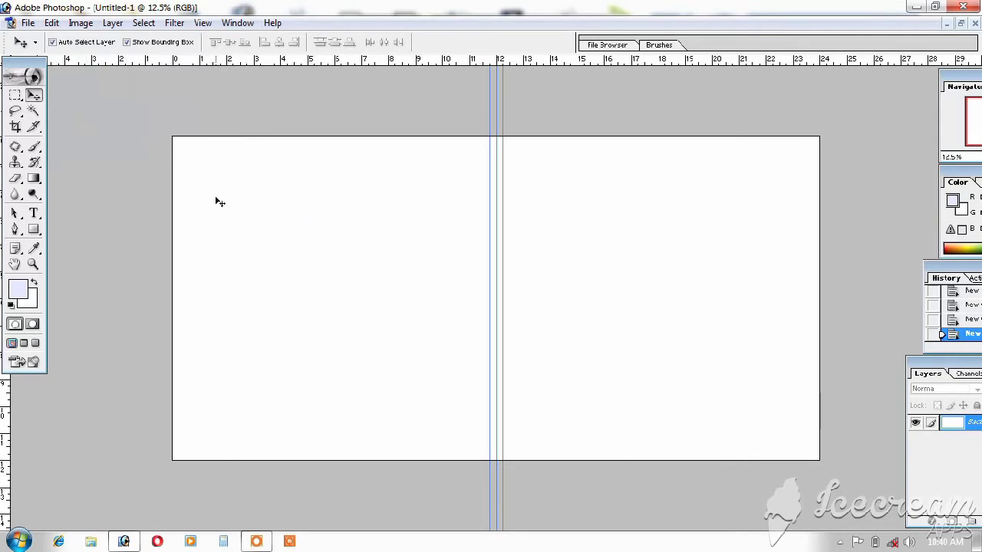
- Select the whole canvas and set the background color to dark teal with RGB values 5, 59, 76
{"action": "key", "text": "ctrl+a"}
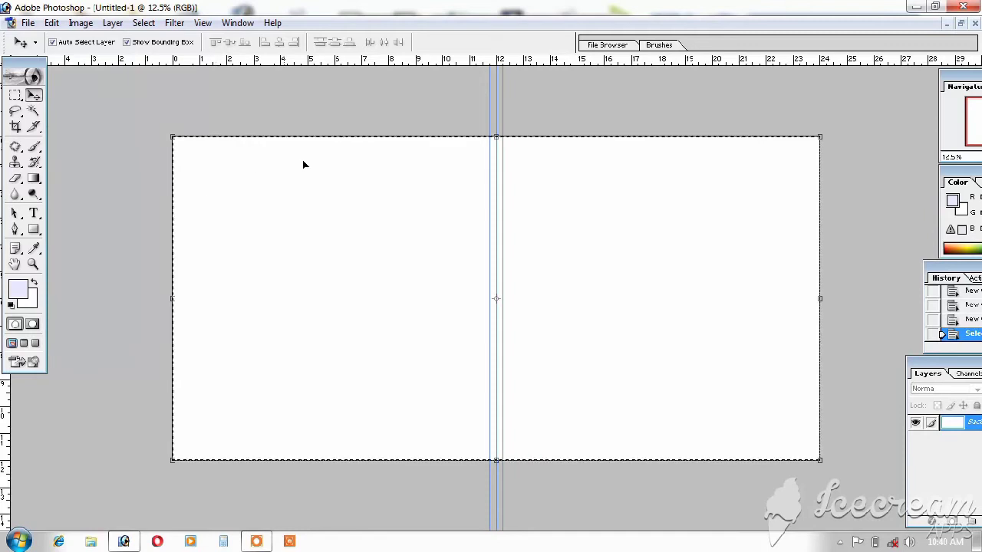
{"action": "left_click", "coordinate": [30, 304]}
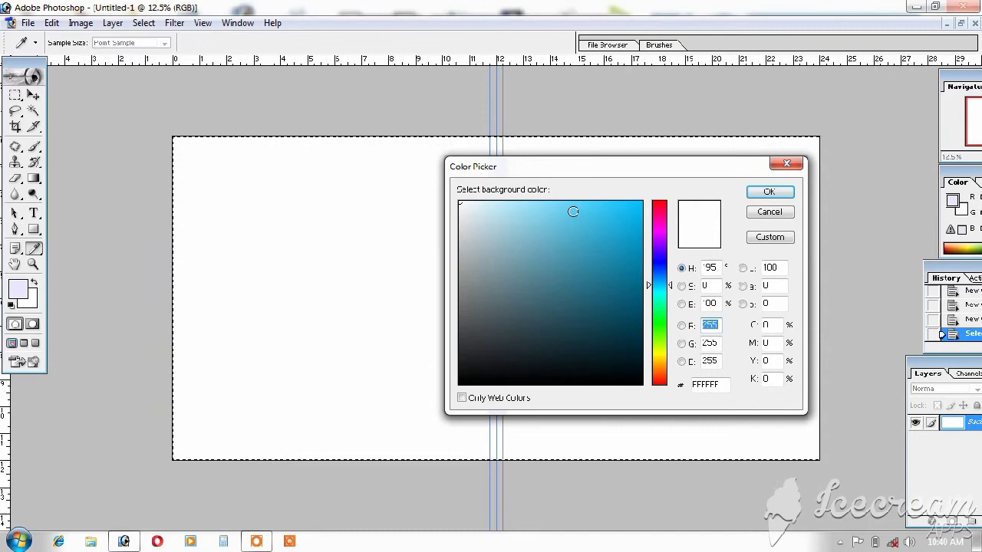
{"action": "left_click_drag", "start_coordinate": [603, 173], "coordinate": [297, 200]}
{"action": "mouse_move", "coordinate": [318, 278]}
{"action": "left_mouse_down"}
{"action": "mouse_move", "coordinate": [320, 265]}
{"action": "mouse_move", "coordinate": [321, 355]}
{"action": "left_mouse_up"}
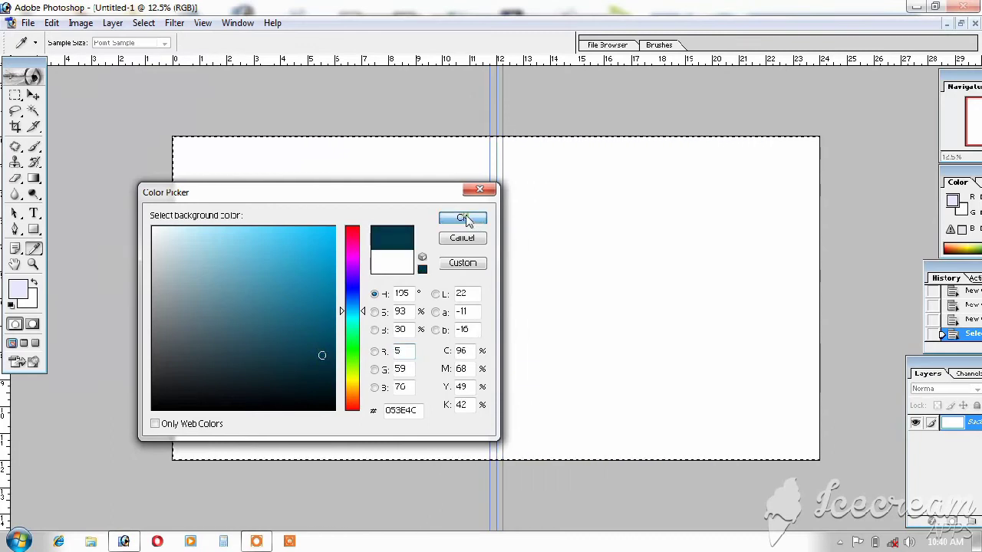
{"action": "left_click", "coordinate": [463, 219]}
- Fill the selected canvas with the dark teal background color and remove the selection
{"action": "key", "text": "v"}
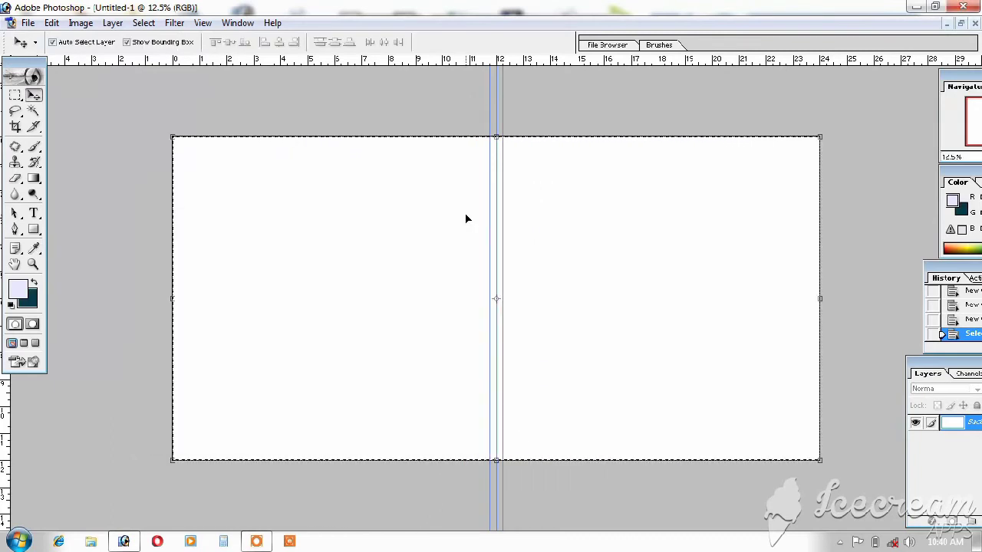
{"action": "left_click", "coordinate": [565, 263]}
{"action": "key", "text": "Delete"}
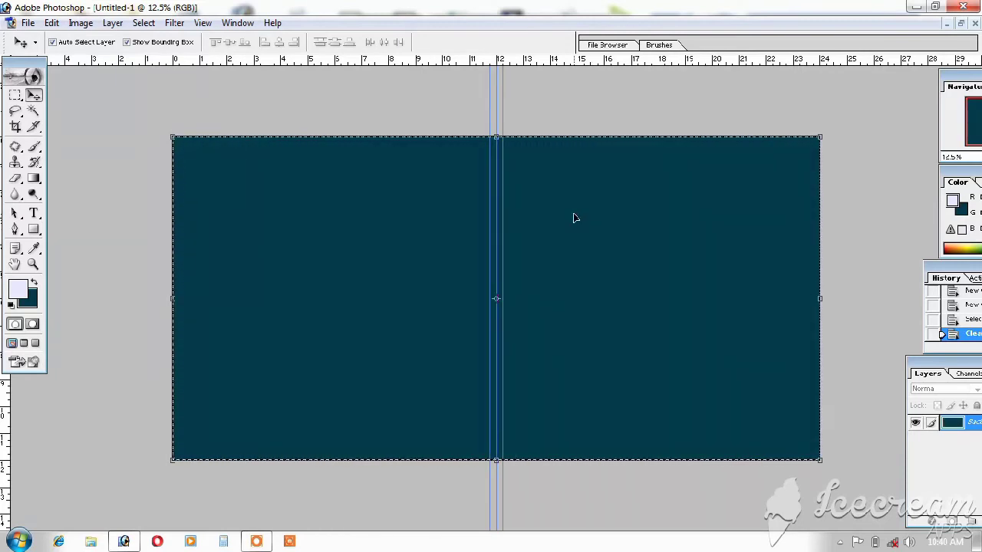
{"action": "left_click", "coordinate": [141, 23]}
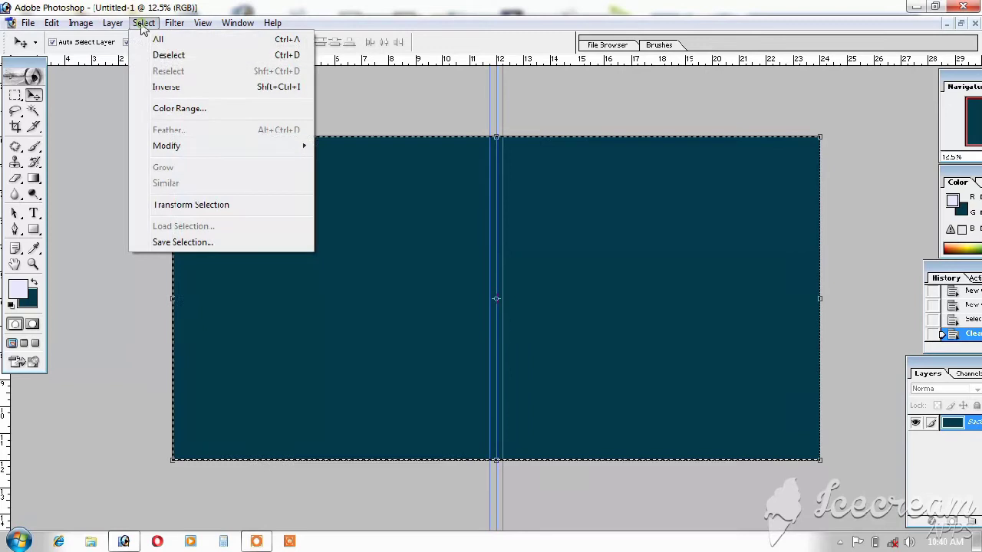
{"action": "left_click", "coordinate": [170, 55]}
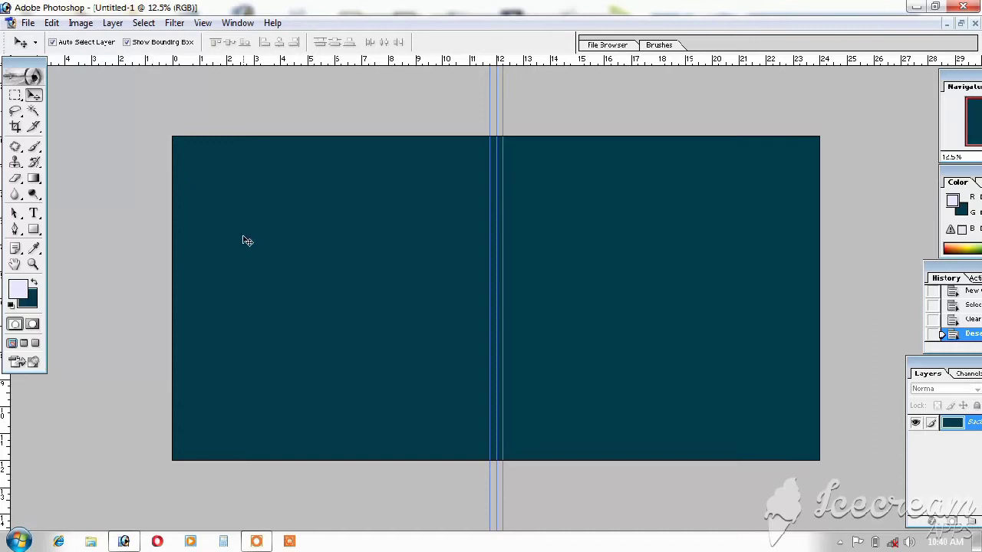
{"action": "key", "text": "ctrl+plus"}
{"action": "key", "text": "ctrl+plus"}
{"action": "key", "text": "ctrl+minus"}
{"action": "key", "text": "ctrl+minus"}
{"action": "key", "text": "ctrl+minus"}
{"action": "key", "text": "ctrl+plus"}
{"action": "key", "text": "ctrl+plus"}
{"action": "key", "text": "ctrl+minus"}
- Outline a polygonal lasso selection from the canvas's upper-left corner through its lower middle to the bottom edge, then up beyond the top edge
{"action": "left_click_drag", "start_coordinate": [17, 114], "coordinate": [61, 126]}
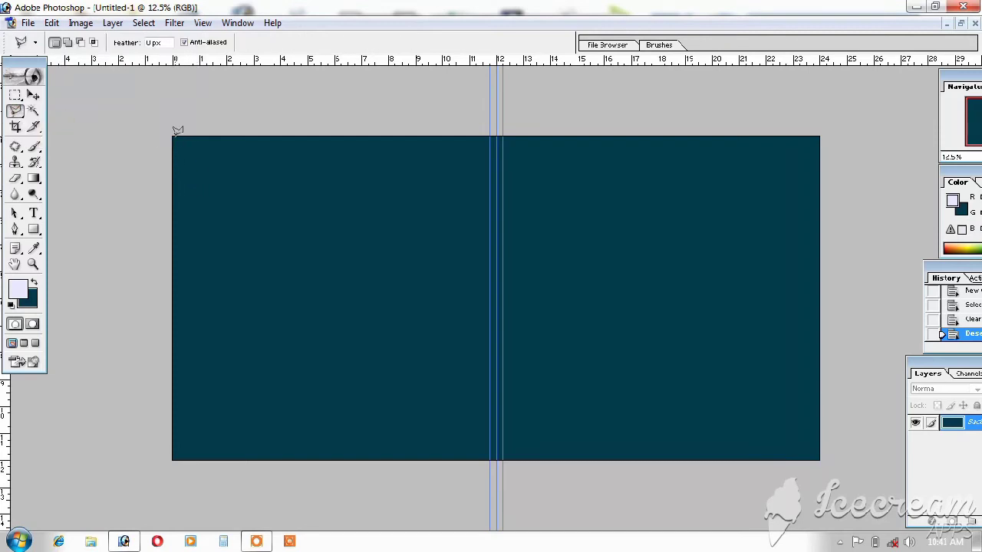
{"action": "left_click", "coordinate": [172, 136]}
{"action": "left_click", "coordinate": [409, 406]}
{"action": "left_click", "coordinate": [620, 461]}
{"action": "left_click", "coordinate": [513, 120]}
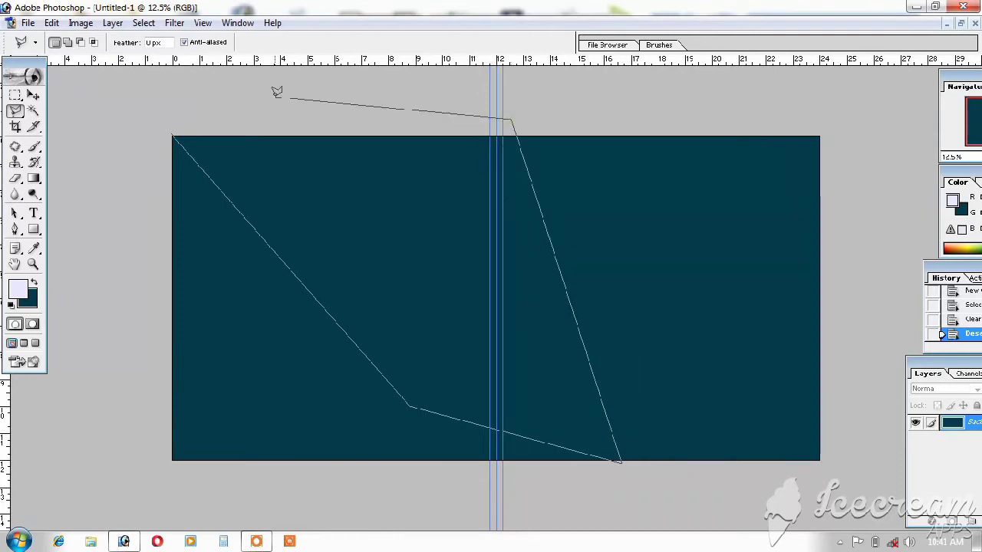
{"action": "left_click", "coordinate": [173, 122]}
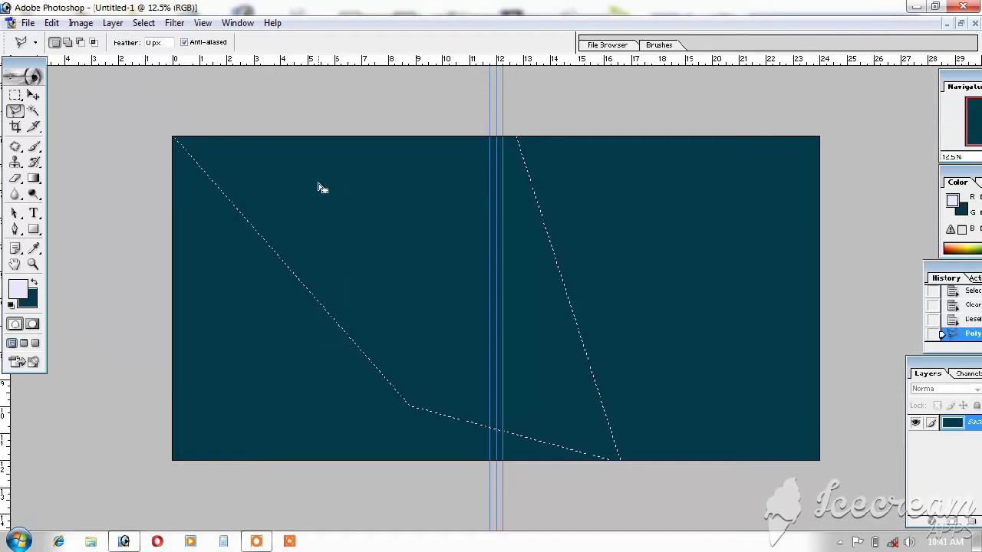
- Set the background color to pale blue E6F1F5, fill the polygonal selection with it and deselect
{"action": "left_click", "coordinate": [33, 307]}
{"action": "left_click", "coordinate": [168, 235]}
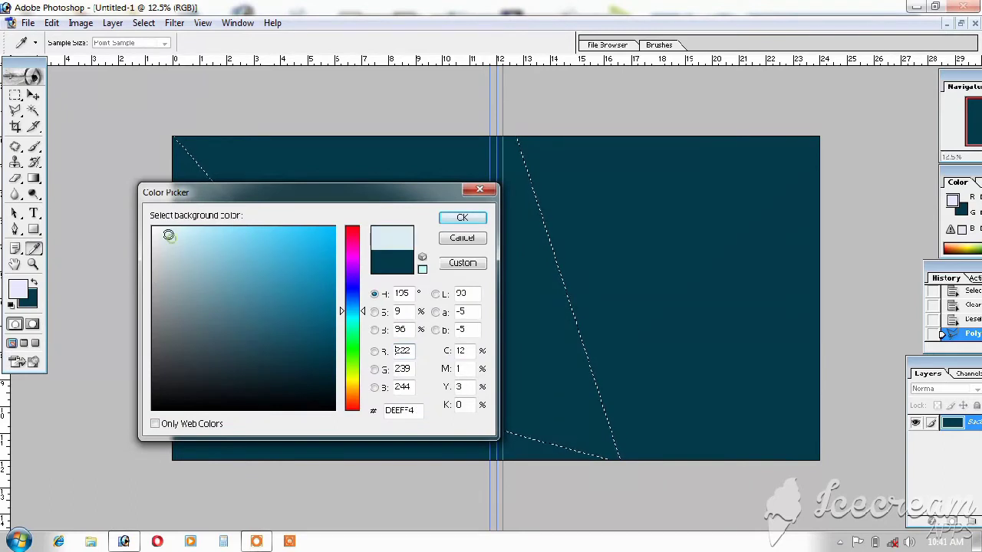
{"action": "left_click", "coordinate": [162, 233]}
{"action": "key", "text": "Return"}
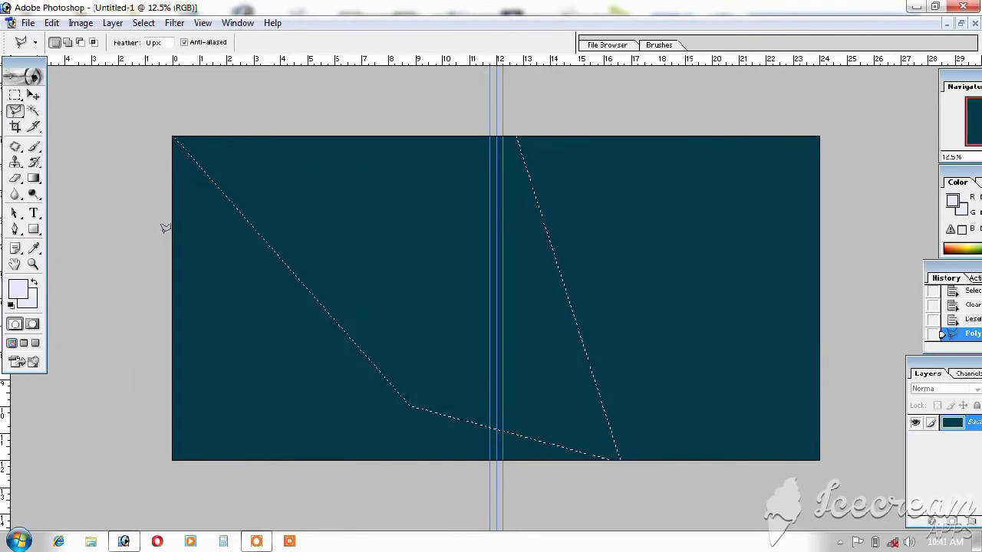
{"action": "key", "text": "Delete"}
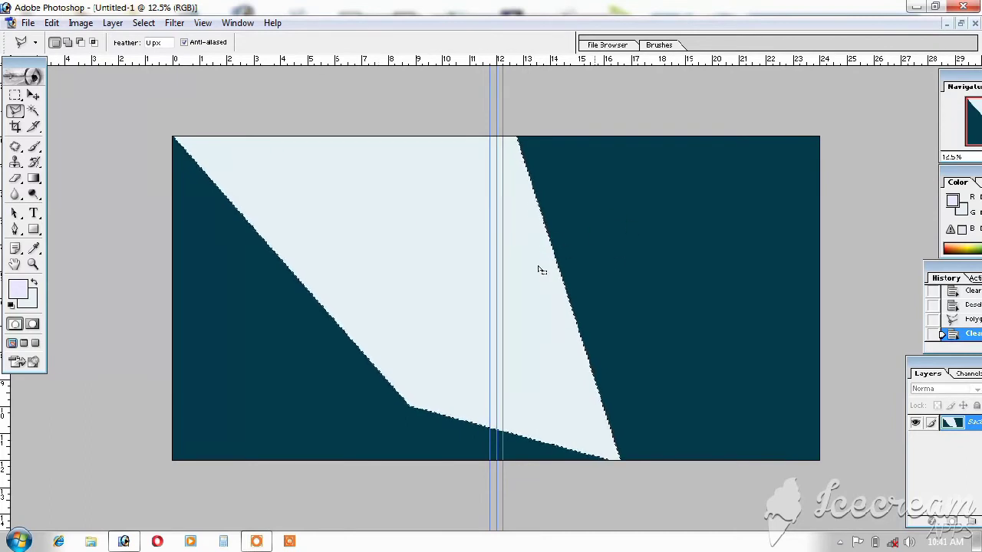
{"action": "left_click", "coordinate": [143, 23]}
{"action": "left_click", "coordinate": [184, 56]}
{"action": "key", "text": "ctrl+minus"}
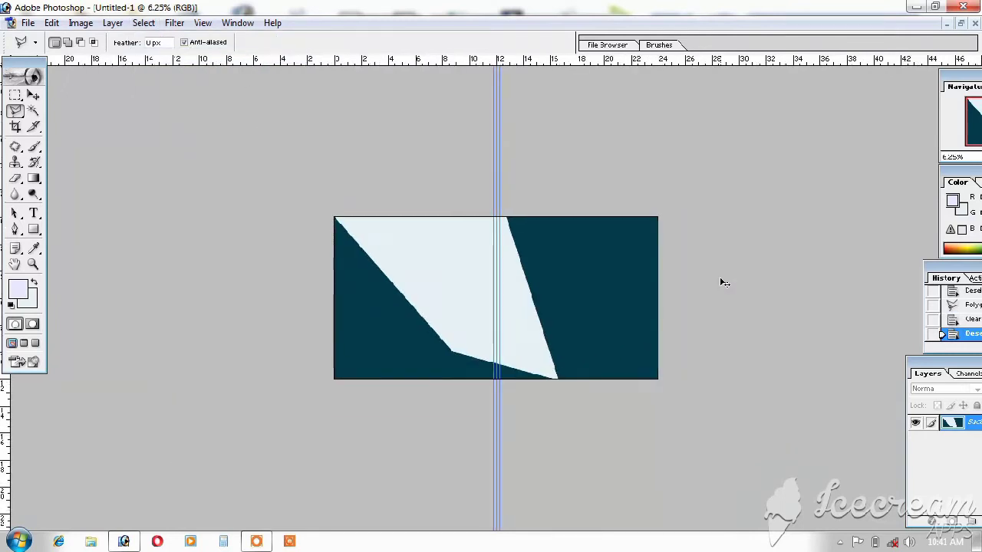
{"action": "key", "text": "ctrl+plus"}
{"action": "key", "text": "ctrl+plus"}
{"action": "key", "text": "ctrl+minus"}
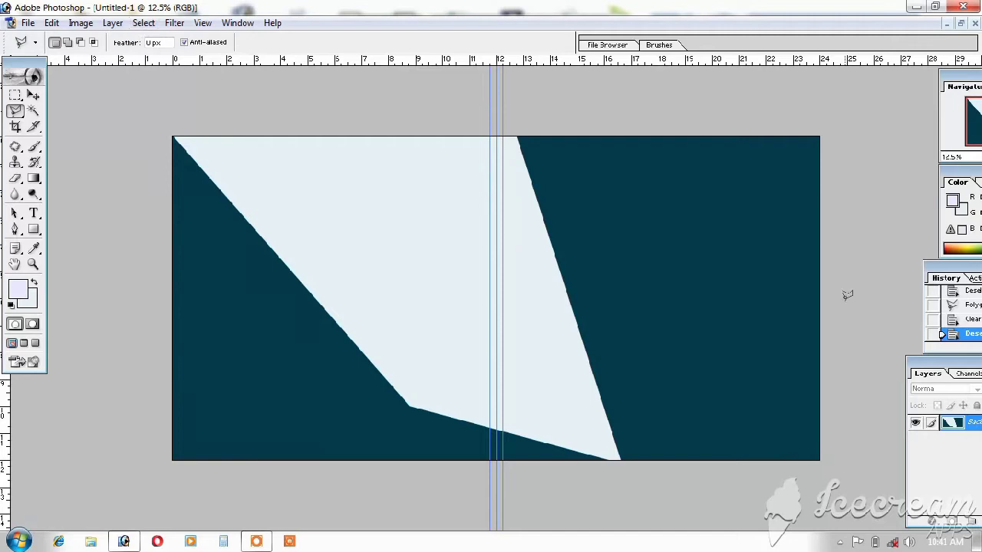
- Revert the document history to the state before the polygonal lasso selection and switch to the Move tool
{"action": "left_click_drag", "start_coordinate": [954, 272], "coordinate": [842, 237]}
{"action": "left_click", "coordinate": [904, 274]}
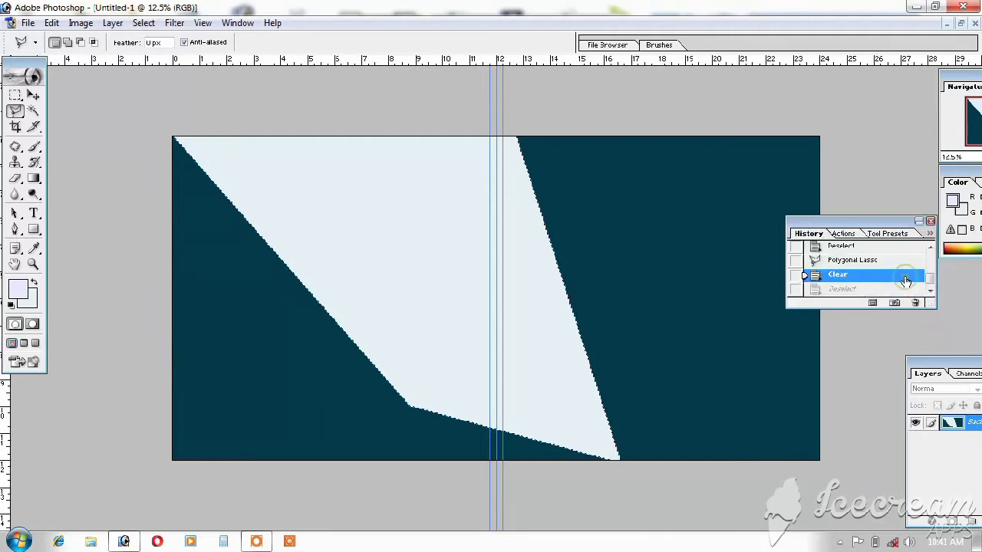
{"action": "left_click", "coordinate": [897, 261]}
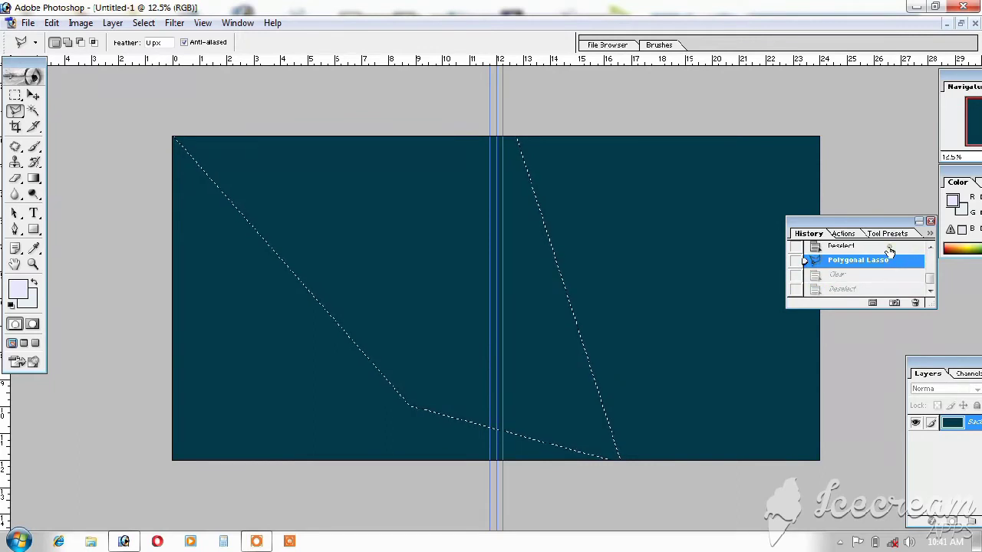
{"action": "left_click", "coordinate": [888, 248]}
{"action": "left_click_drag", "start_coordinate": [894, 261], "coordinate": [943, 272]}
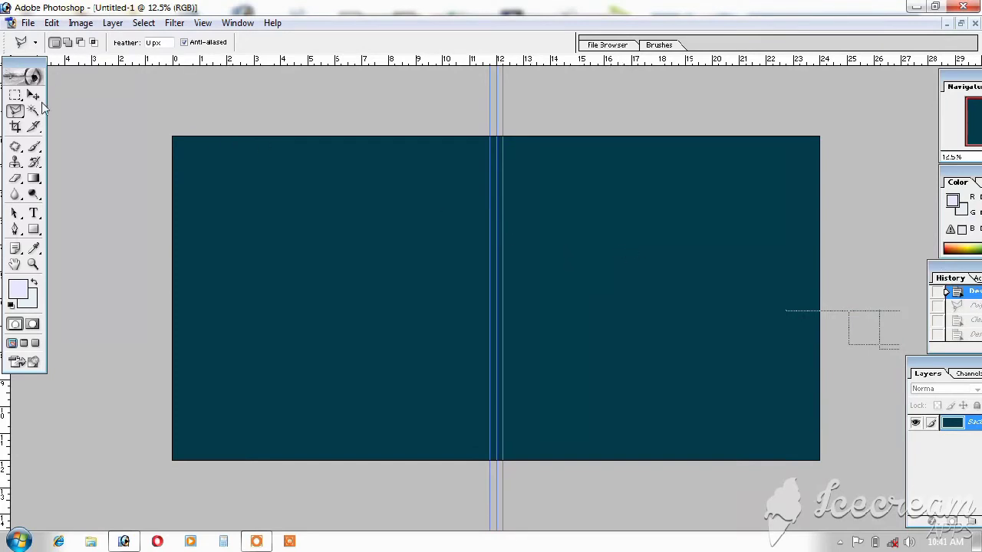
{"action": "left_click", "coordinate": [34, 95]}
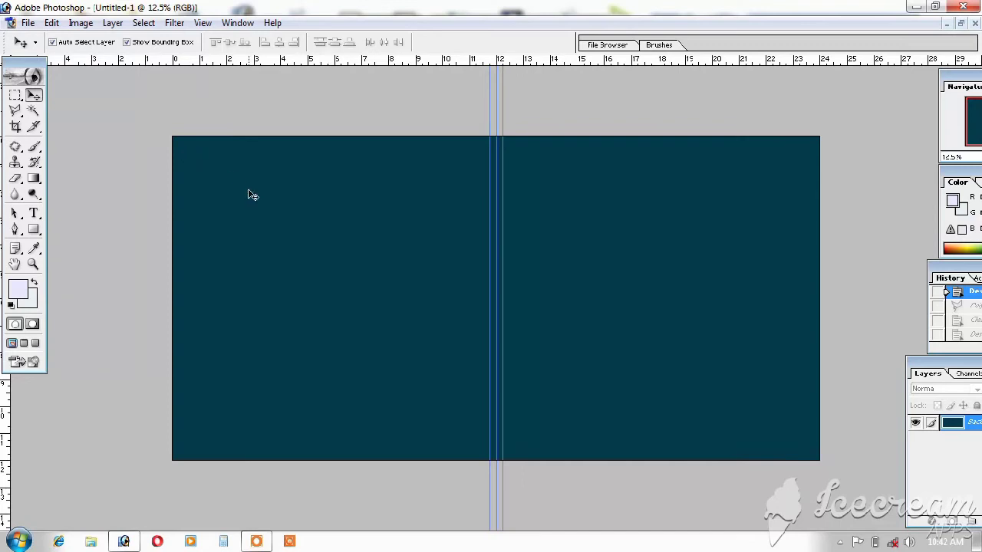
- Create a new white RGB document 30 inches wide and 12 inches high at 300 pixels/inch
{"action": "left_click", "coordinate": [27, 23]}
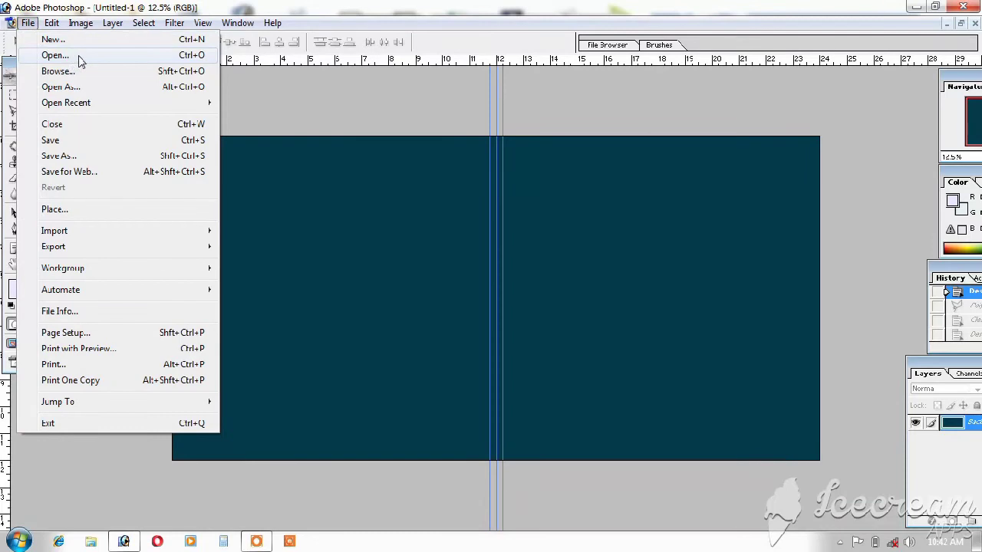
{"action": "left_click", "coordinate": [63, 39]}
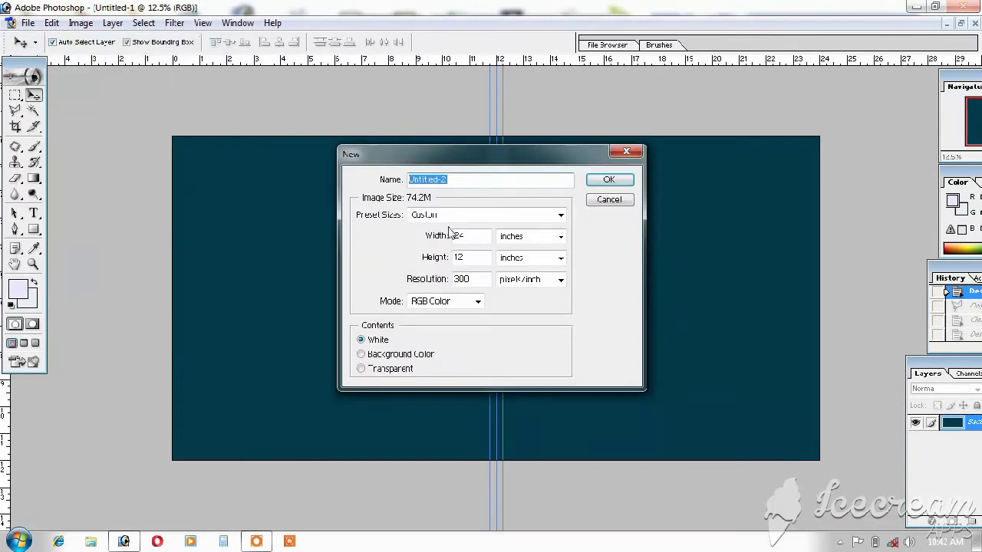
{"action": "double_click", "coordinate": [474, 235]}
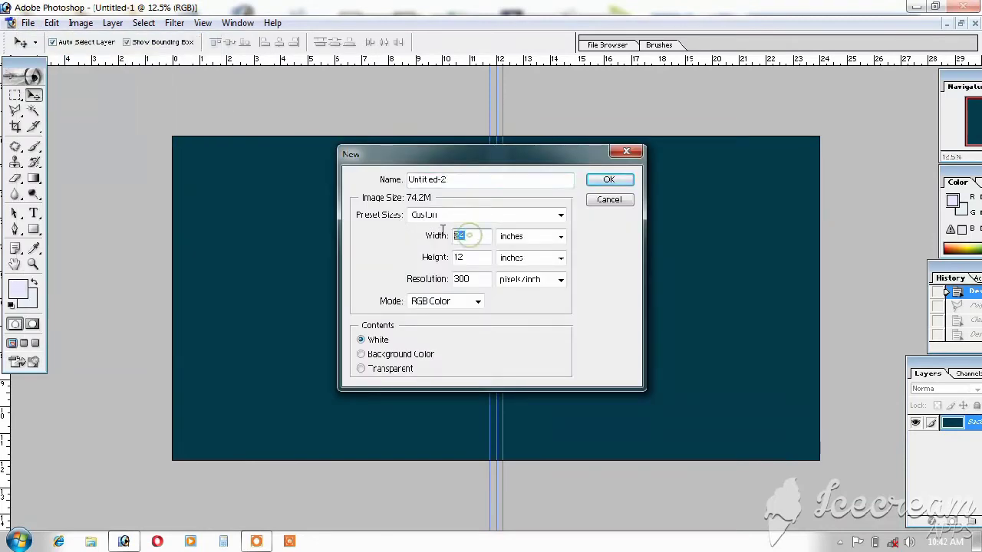
{"action": "type", "text": "30"}
{"action": "left_click", "coordinate": [611, 184]}
- Rearrange the two overlapping document windows and maximize the new blank document Untitled-2
{"action": "left_click_drag", "start_coordinate": [555, 75], "coordinate": [549, 200]}
{"action": "left_click", "coordinate": [537, 168]}
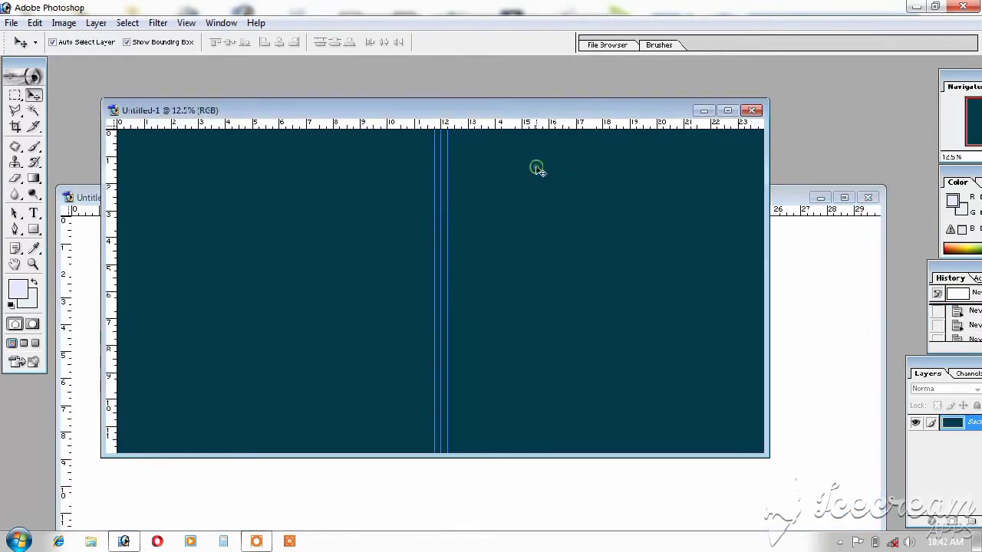
{"action": "left_click_drag", "start_coordinate": [503, 117], "coordinate": [572, 72]}
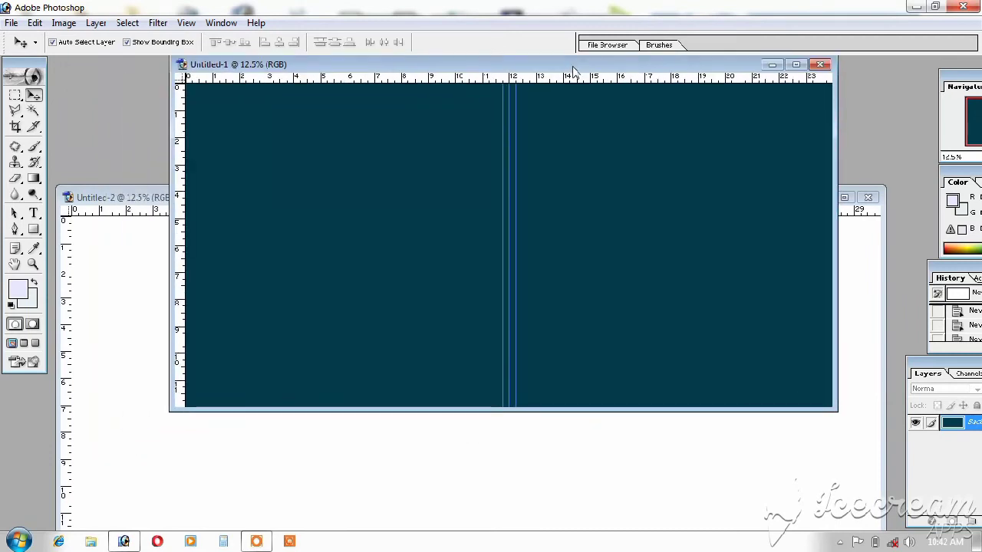
{"action": "left_click", "coordinate": [451, 473]}
{"action": "left_click_drag", "start_coordinate": [573, 201], "coordinate": [571, 176]}
{"action": "left_click", "coordinate": [835, 163]}
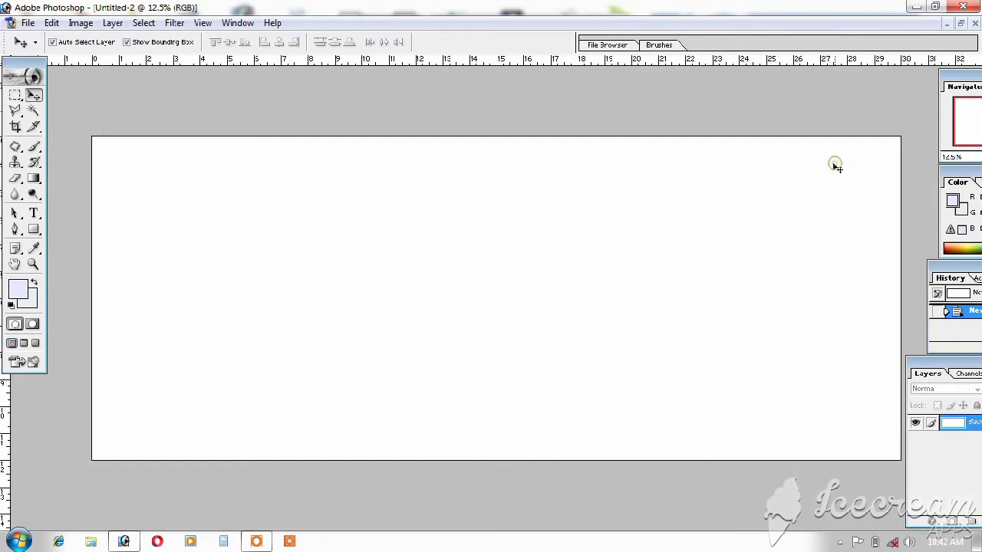
- Place vertical guides at about 15, 14.5 and 15.5 inches to mark the center fold of the blank document
{"action": "left_click_drag", "start_coordinate": [4, 391], "coordinate": [492, 343]}
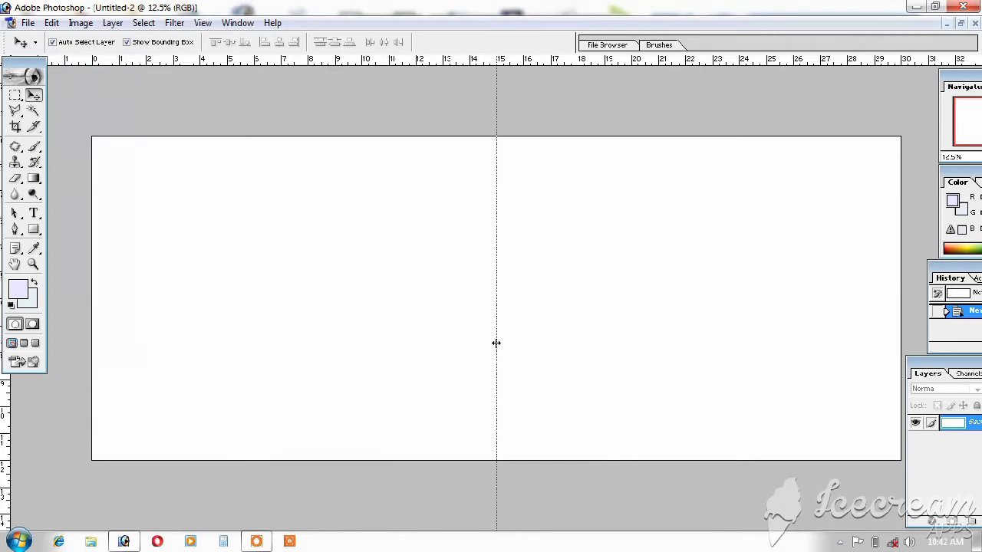
{"action": "left_click_drag", "start_coordinate": [496, 343], "coordinate": [496, 349]}
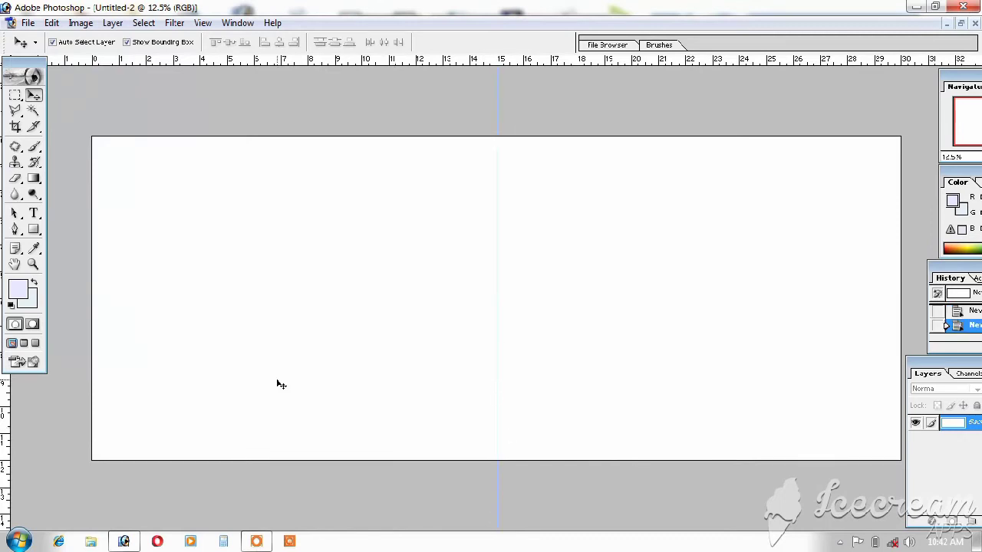
{"action": "left_click_drag", "start_coordinate": [5, 406], "coordinate": [483, 358]}
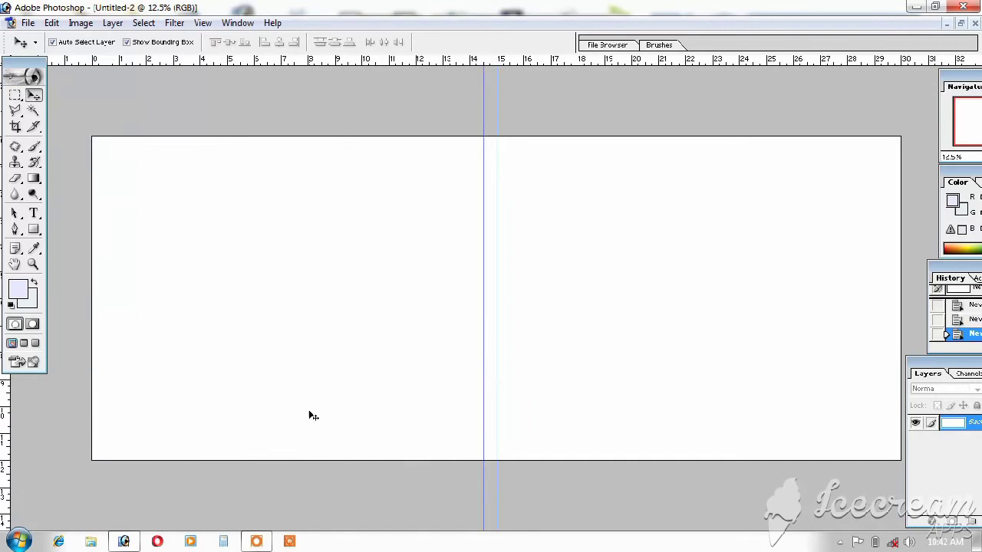
{"action": "left_click_drag", "start_coordinate": [6, 428], "coordinate": [509, 424]}
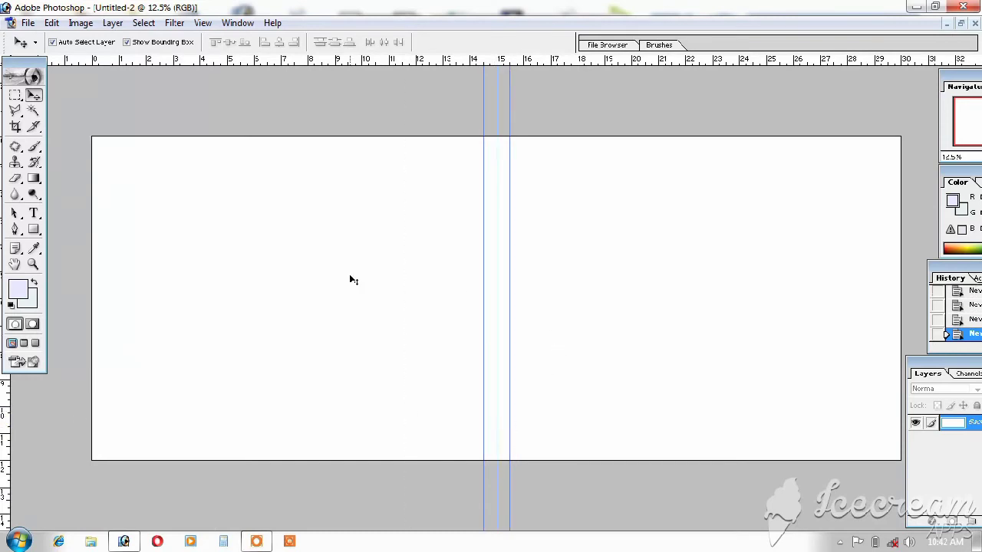
- Select the whole canvas with the Rectangular Marquee, set the background color to dark red and fill the selection with it
{"action": "left_click", "coordinate": [16, 95]}
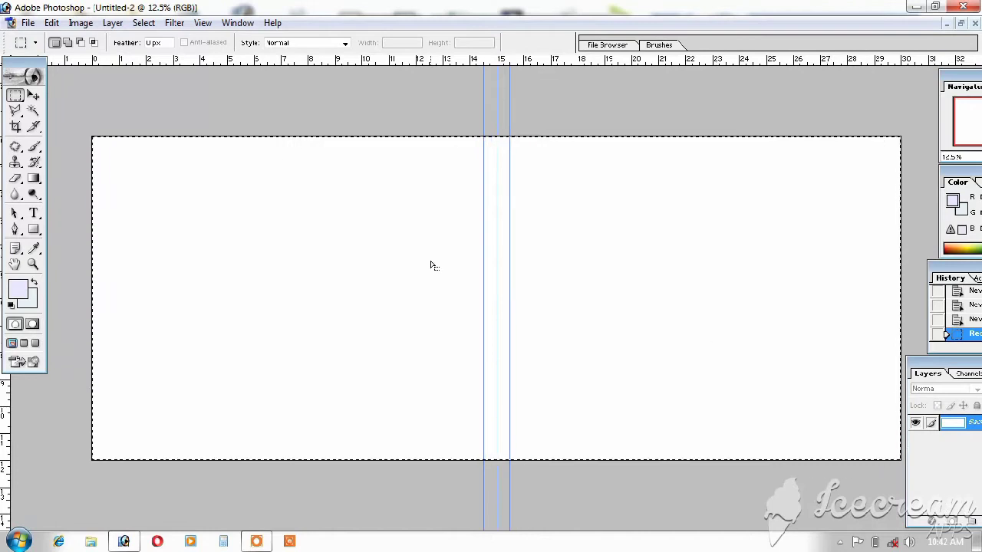
{"action": "left_click", "coordinate": [32, 305]}
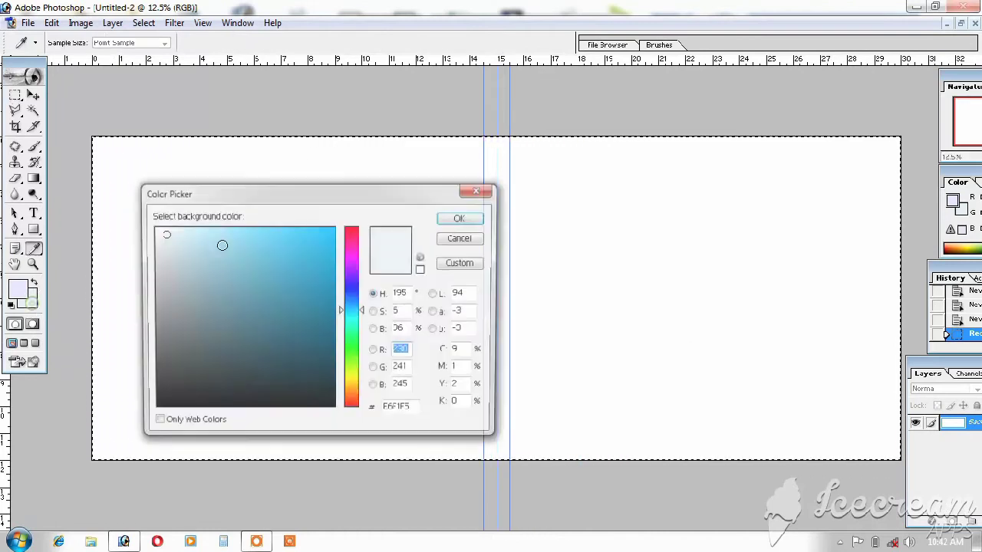
{"action": "left_click_drag", "start_coordinate": [348, 244], "coordinate": [351, 232]}
{"action": "left_click_drag", "start_coordinate": [321, 367], "coordinate": [328, 348]}
{"action": "left_click_drag", "start_coordinate": [330, 301], "coordinate": [330, 282]}
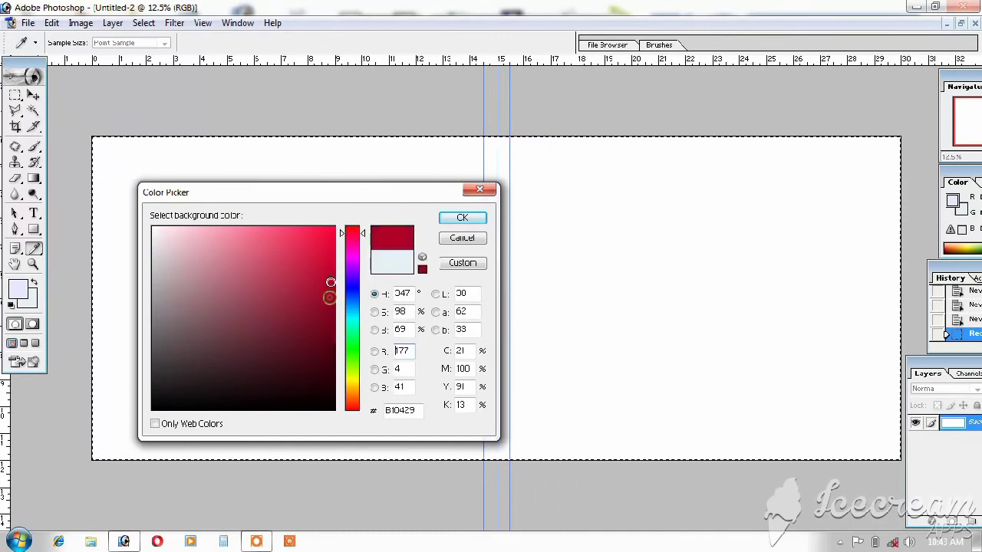
{"action": "left_click_drag", "start_coordinate": [357, 231], "coordinate": [357, 227]}
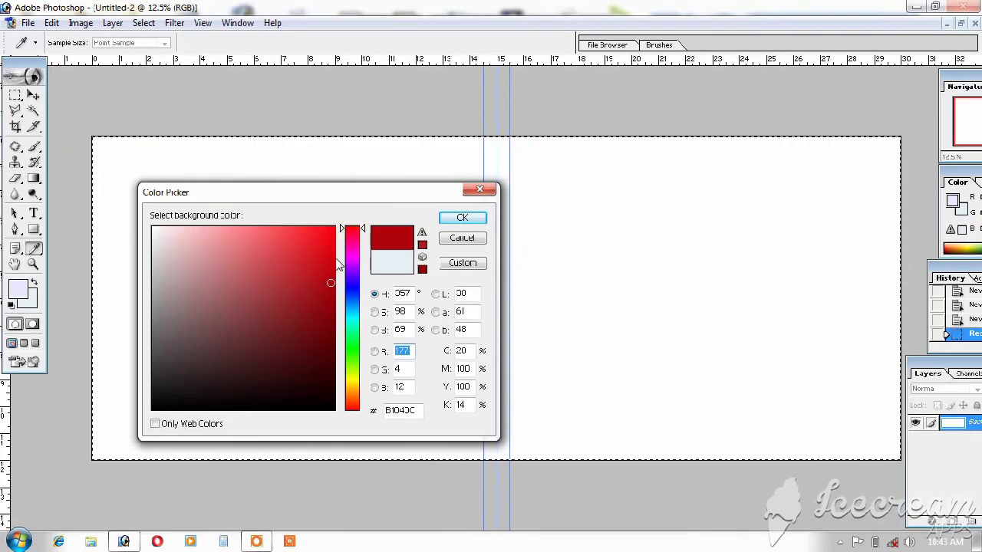
{"action": "left_click_drag", "start_coordinate": [322, 336], "coordinate": [324, 323]}
{"action": "key", "text": "Return"}
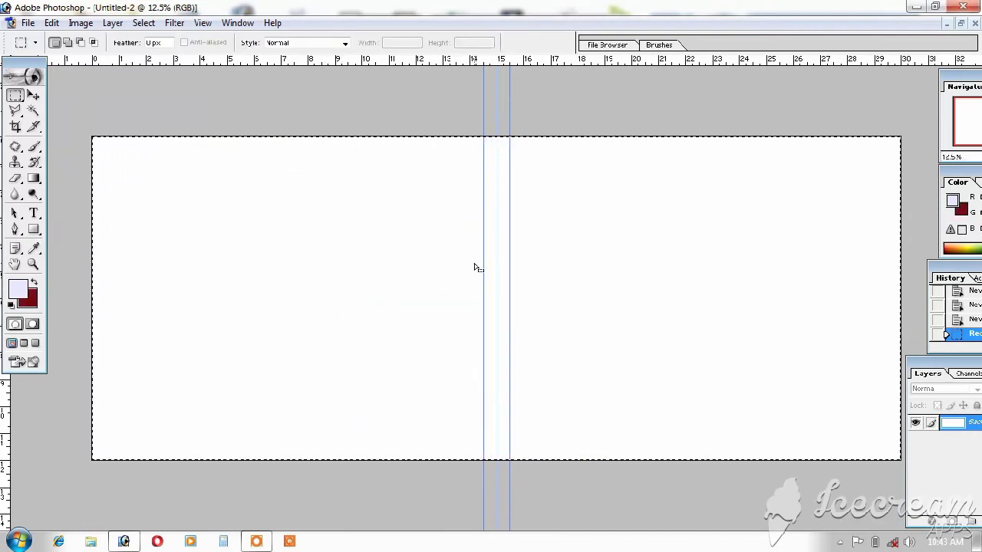
{"action": "key", "text": "Delete"}
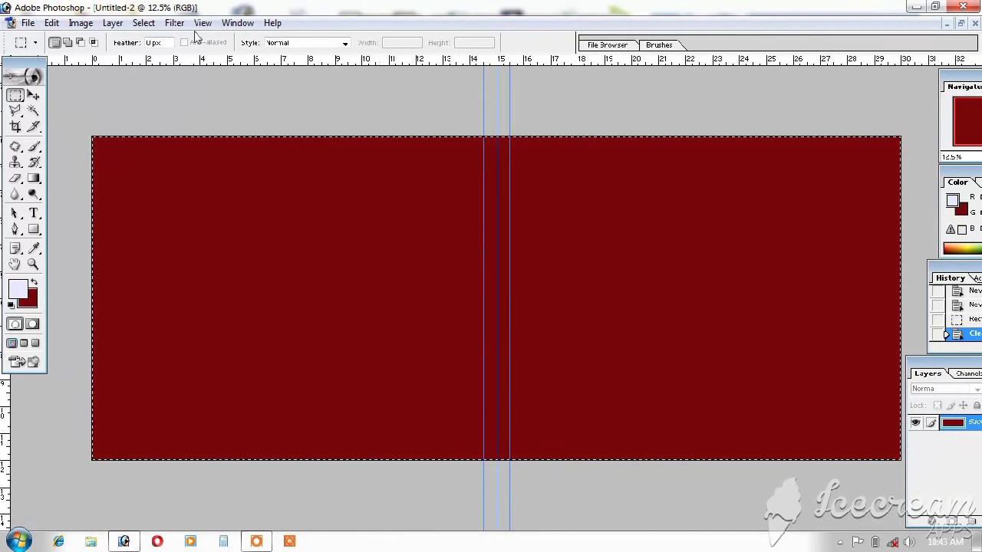
- Deselect the dark red fill area, switch to the Move tool and dismiss the low-battery notification
{"action": "left_click", "coordinate": [144, 22]}
{"action": "left_click", "coordinate": [195, 58]}
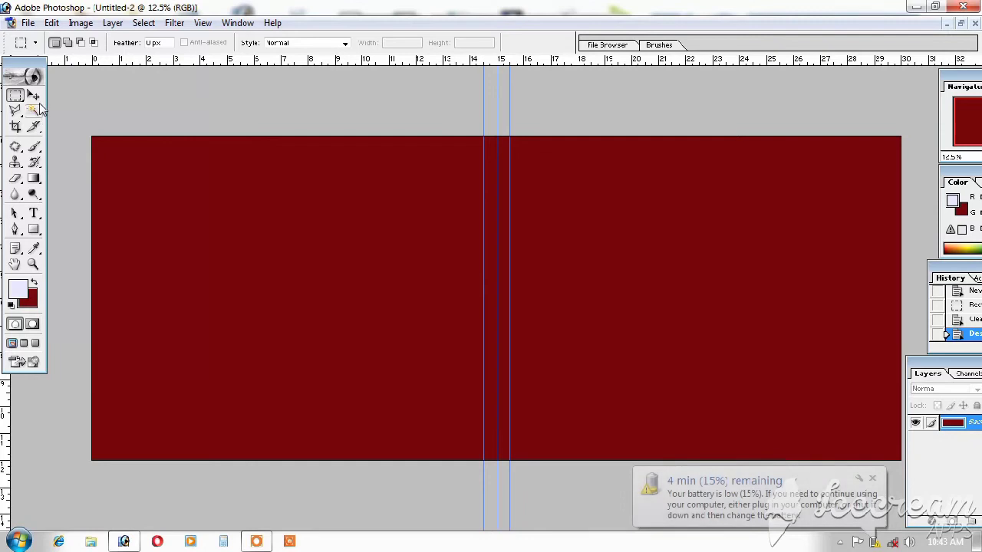
{"action": "left_click", "coordinate": [33, 94]}
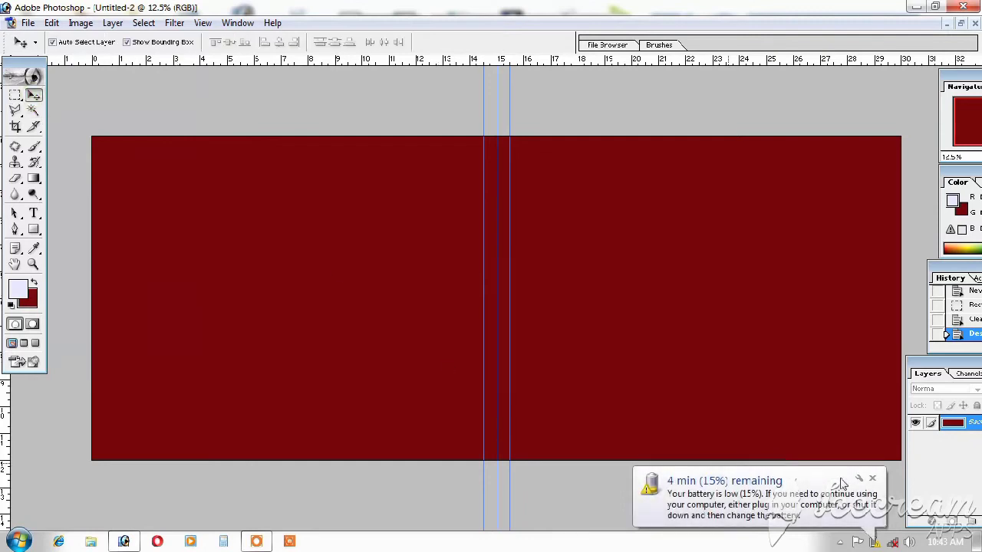
{"action": "left_click", "coordinate": [873, 480]}
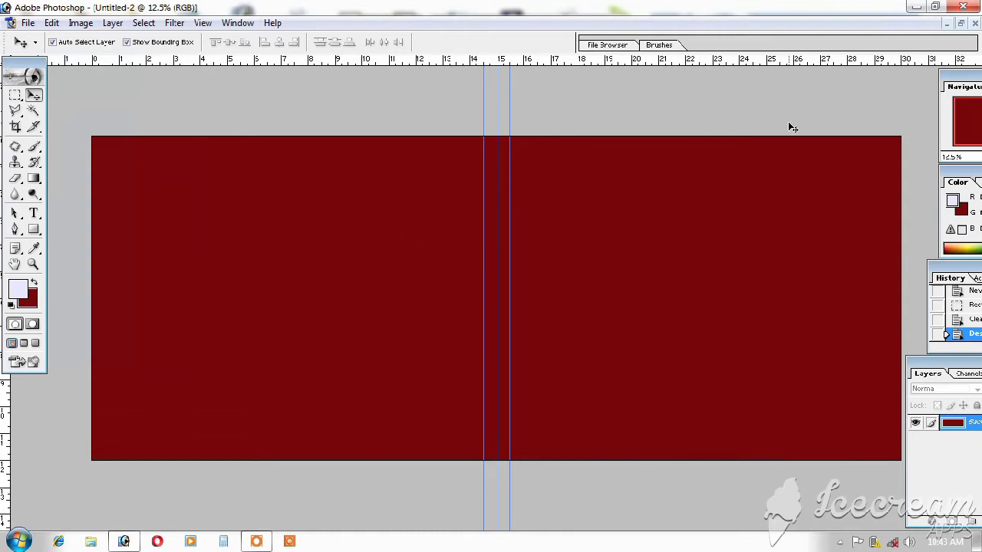
- Zoom both the dark red and the teal document out to 8.33% and leave them as floating windows
{"action": "key", "text": "ctrl+minus"}
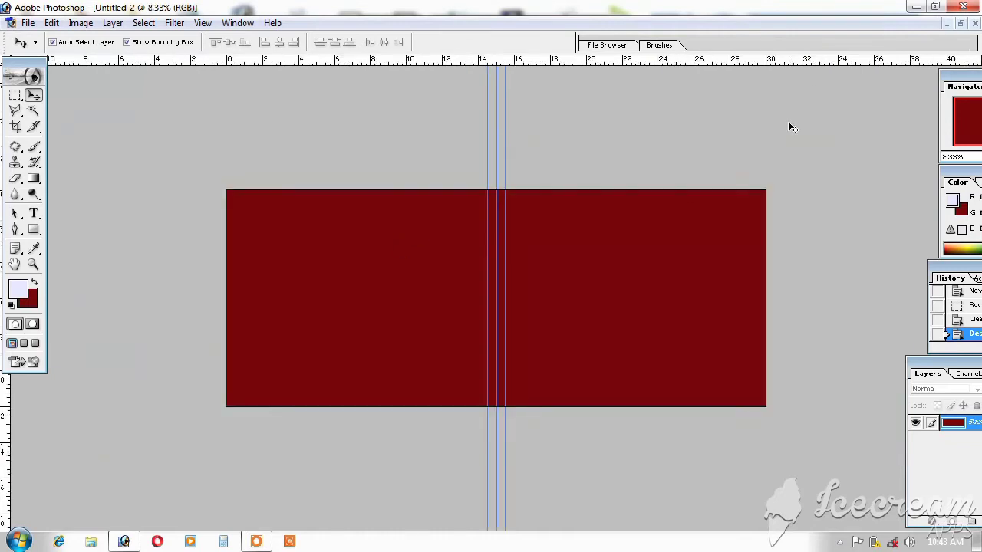
{"action": "left_click", "coordinate": [960, 23]}
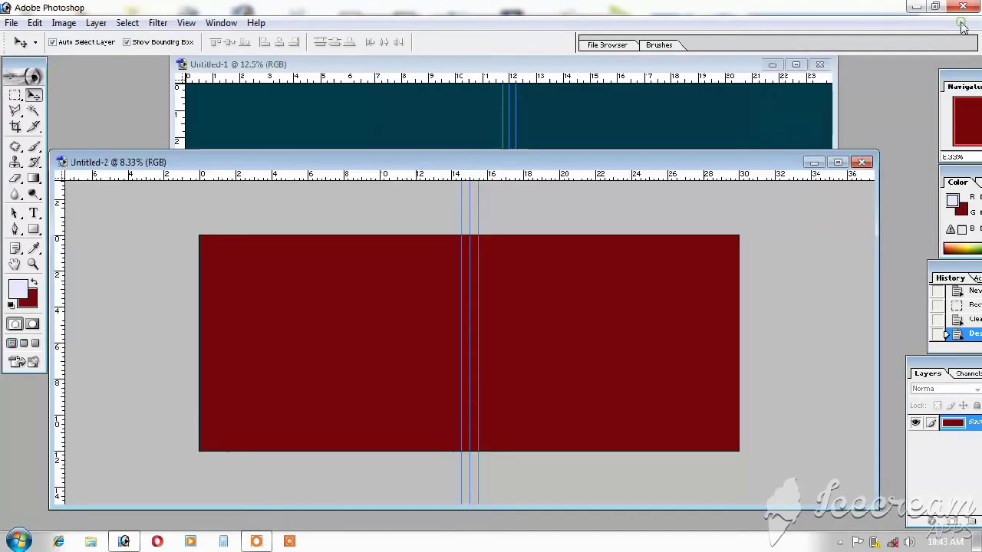
{"action": "left_click", "coordinate": [599, 115]}
{"action": "left_click", "coordinate": [795, 66]}
{"action": "key", "text": "ctrl+minus"}
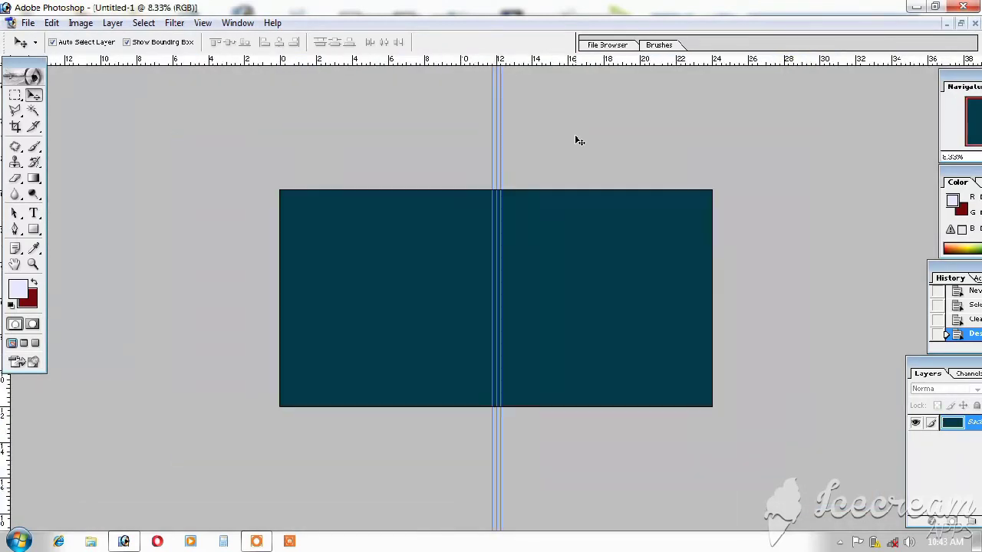
{"action": "left_click", "coordinate": [960, 23]}
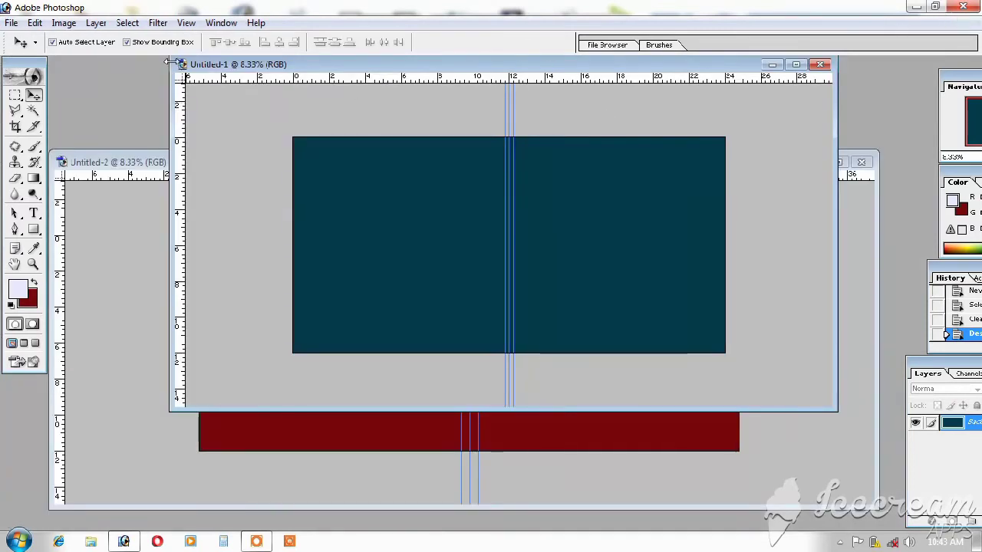
- Shrink both document windows around their canvases and arrange the teal page above the dark red page
{"action": "left_click_drag", "start_coordinate": [168, 413], "coordinate": [334, 292]}
{"action": "left_click", "coordinate": [229, 365]}
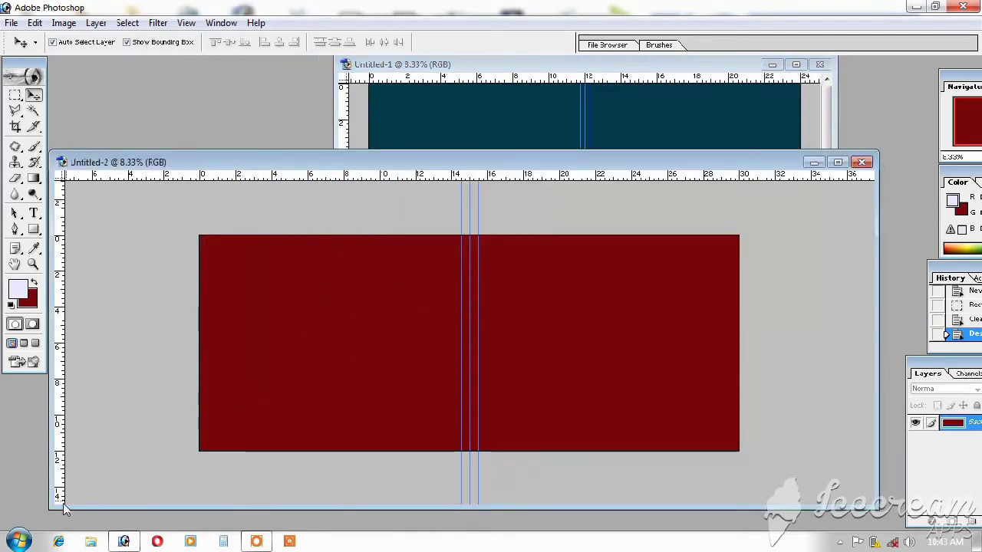
{"action": "left_click_drag", "start_coordinate": [49, 509], "coordinate": [310, 429]}
{"action": "left_click_drag", "start_coordinate": [536, 165], "coordinate": [289, 236]}
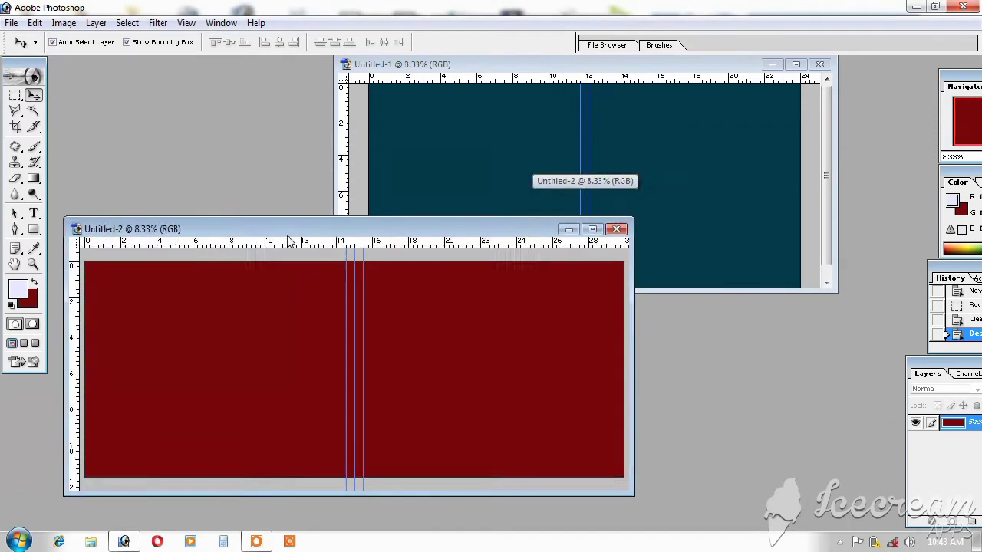
{"action": "left_click", "coordinate": [581, 168]}
{"action": "left_click_drag", "start_coordinate": [541, 65], "coordinate": [308, 62]}
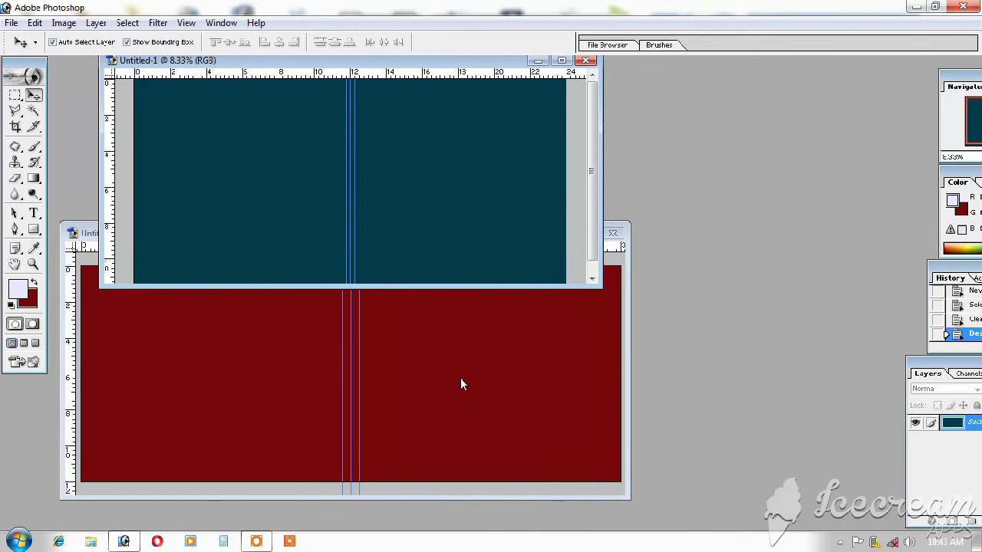
- Compare the 24-inch teal page with the 30-inch dark red page by alternately bringing each document to the front
{"action": "left_click", "coordinate": [473, 338]}
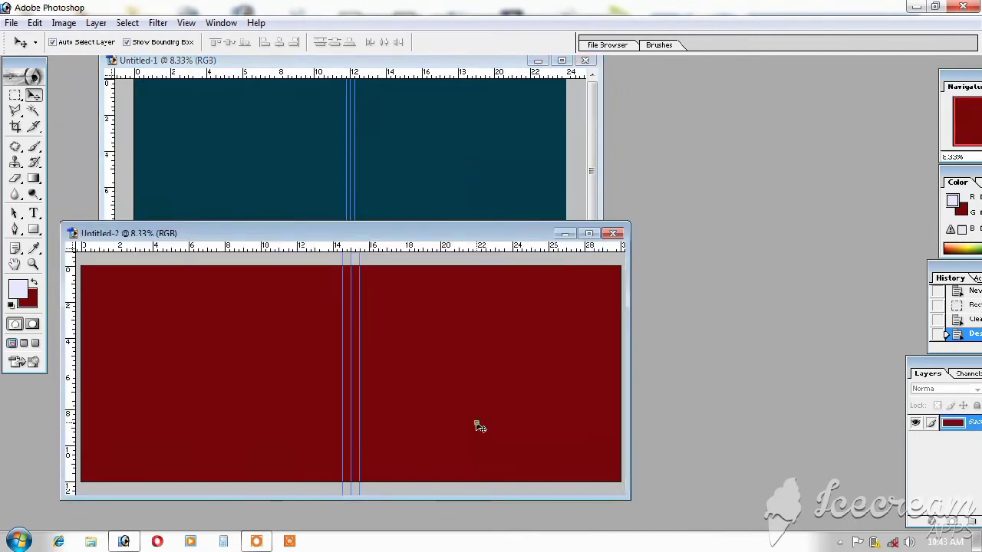
{"action": "left_click", "coordinate": [434, 148]}
{"action": "left_click", "coordinate": [454, 371]}
{"action": "left_click", "coordinate": [484, 136]}
{"action": "left_click", "coordinate": [502, 390]}
- Create a new white RGB document 32 inches wide and 12 inches high at 300 pixels/inch
{"action": "left_click", "coordinate": [34, 22]}
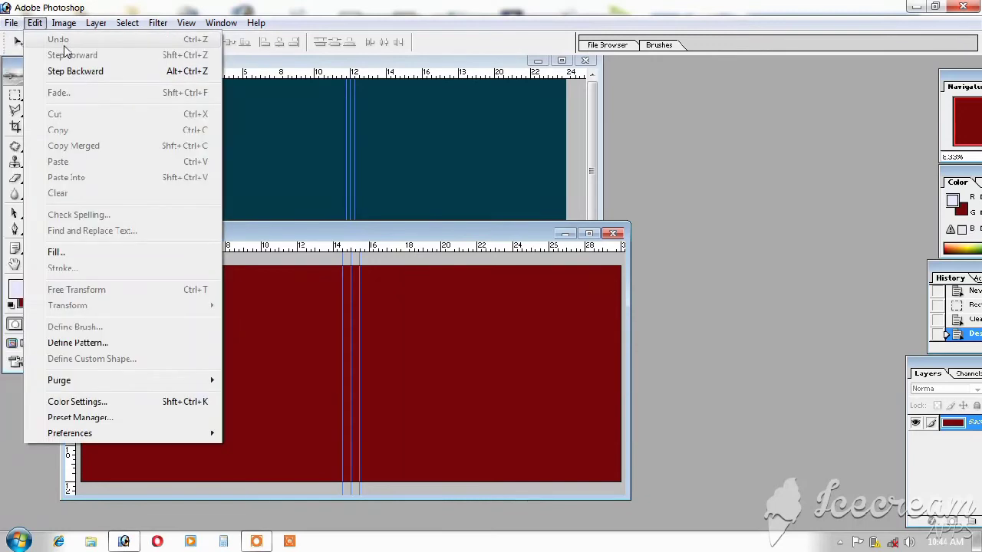
{"action": "mouse_move", "coordinate": [11, 22]}
{"action": "left_click", "coordinate": [28, 39]}
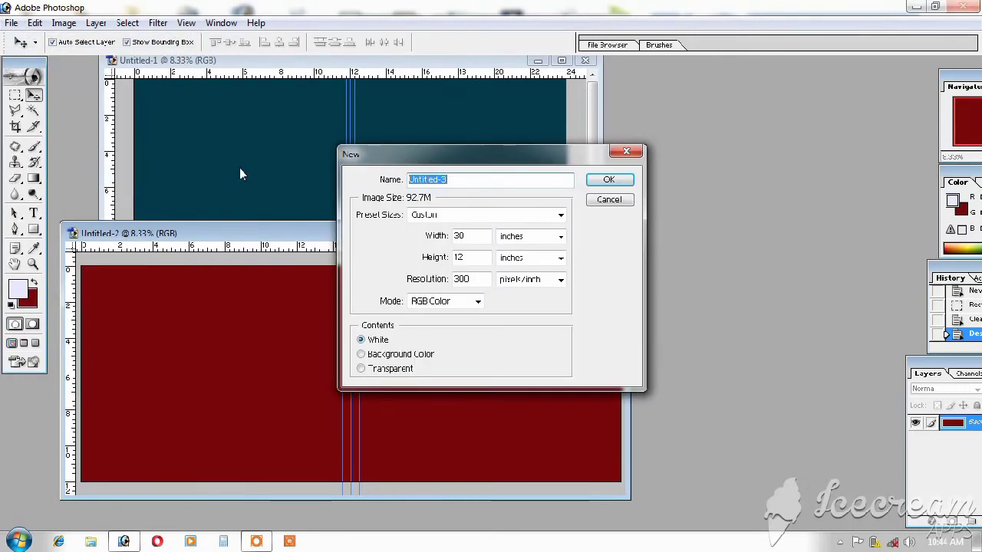
{"action": "double_click", "coordinate": [475, 239]}
{"action": "type", "text": "3"}
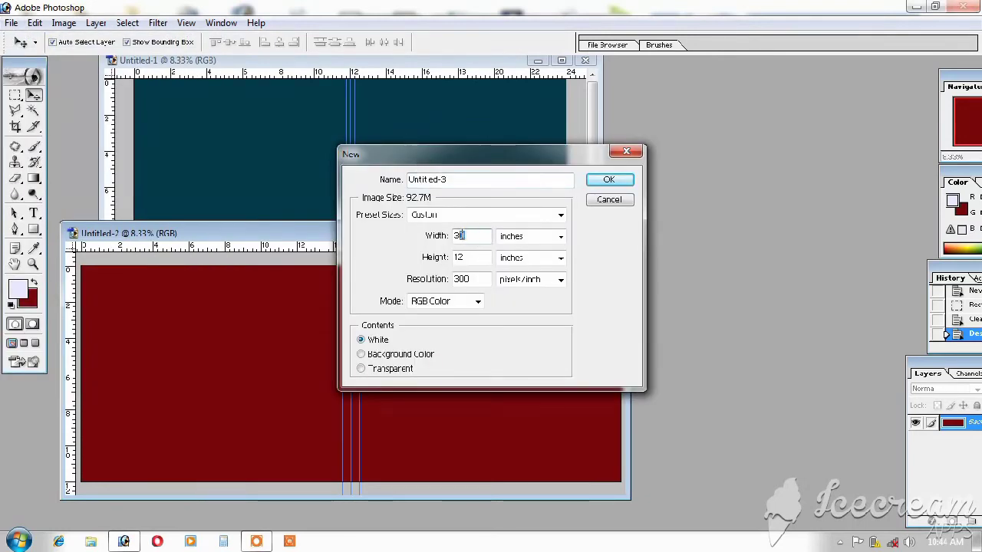
{"action": "type", "text": "2"}
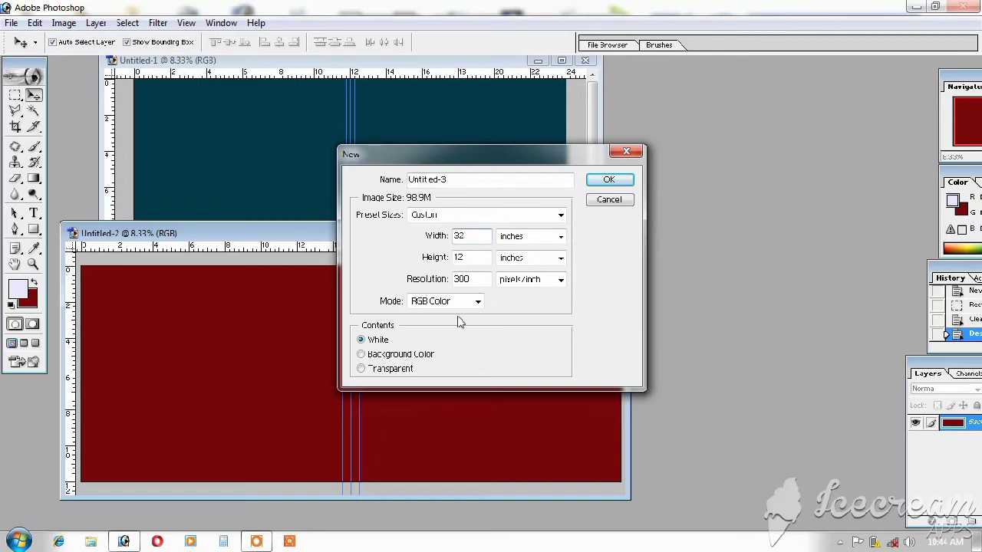
{"action": "left_click", "coordinate": [617, 180]}
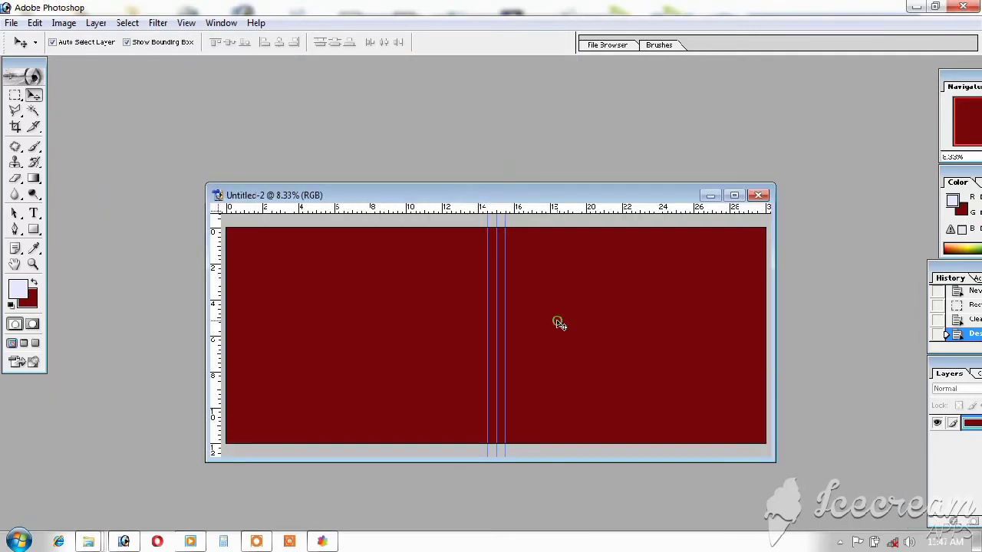
- Create another white RGB document 30 inches wide and 12 inches high at 300 pixels/inch
{"action": "left_click", "coordinate": [733, 195]}
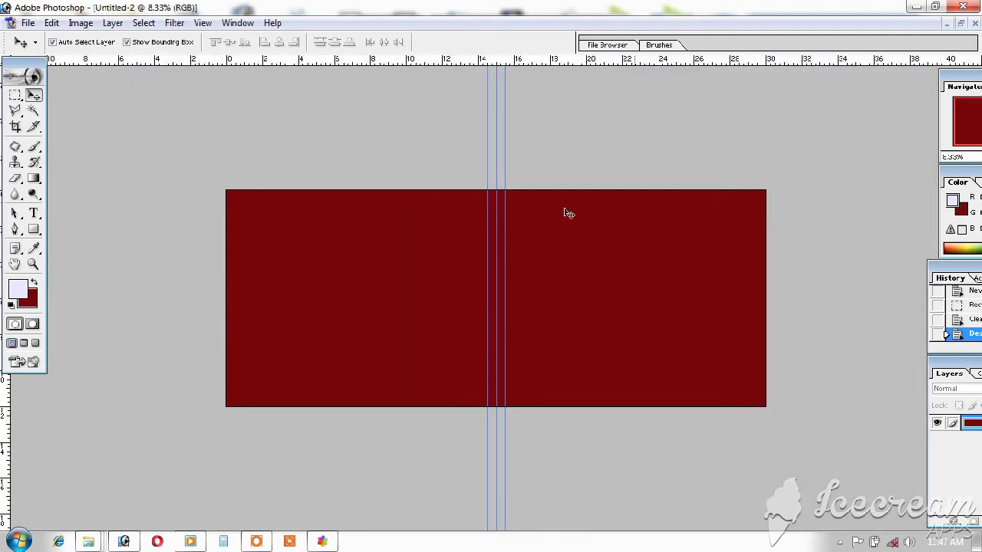
{"action": "key", "text": "ctrl+plus"}
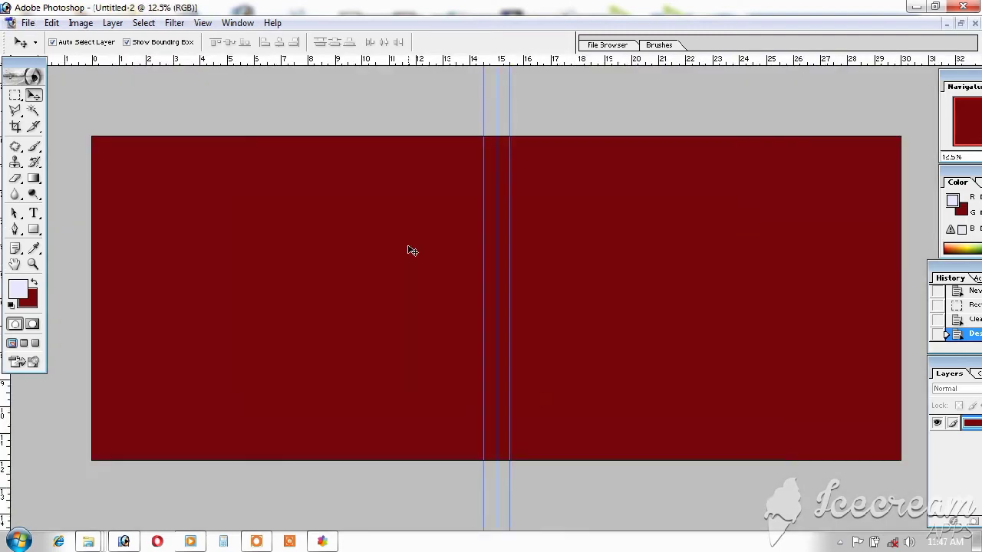
{"action": "key", "text": "ctrl+minus"}
{"action": "key", "text": "ctrl+plus"}
{"action": "key", "text": "ctrl+n"}
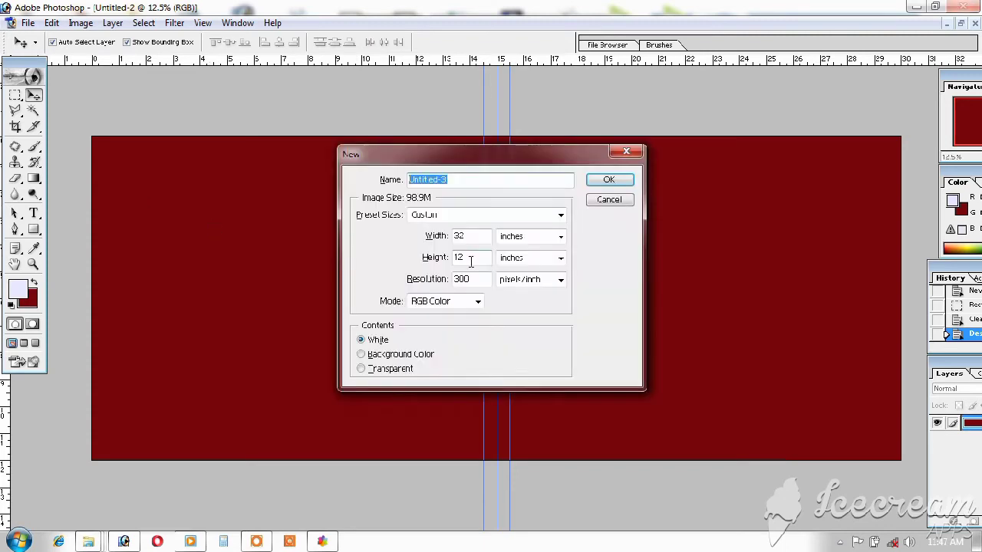
{"action": "left_click_drag", "start_coordinate": [458, 236], "coordinate": [462, 235]}
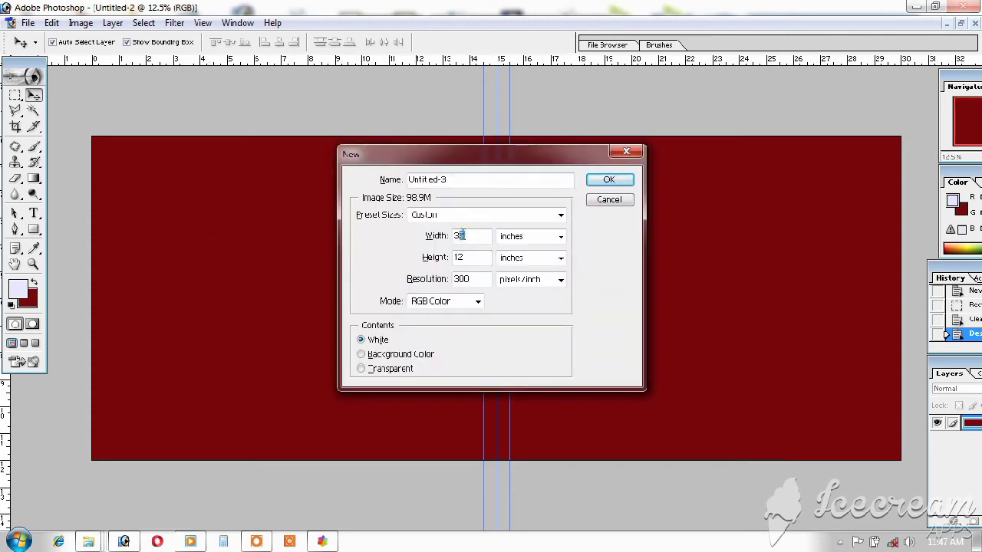
{"action": "type", "text": "0"}
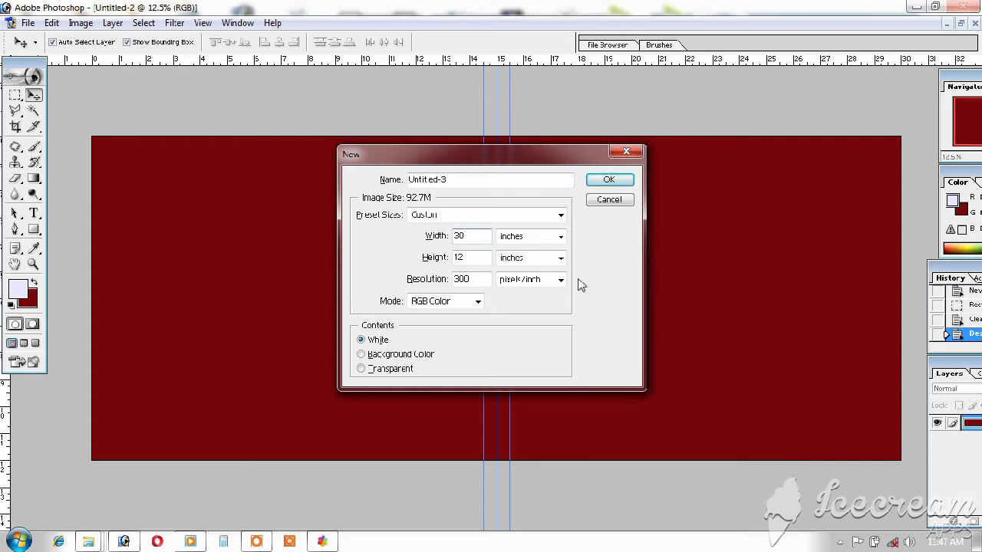
{"action": "left_click", "coordinate": [605, 179]}
- Copy the dark red background from Untitled-2 into the new blank document as a separate layer
{"action": "left_click_drag", "start_coordinate": [568, 138], "coordinate": [576, 78]}
{"action": "left_click", "coordinate": [514, 439]}
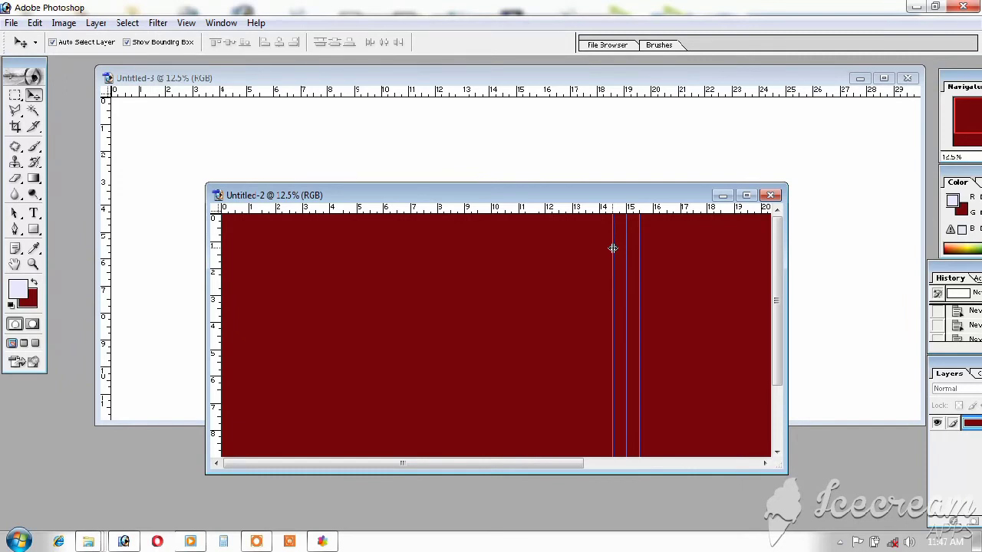
{"action": "left_click_drag", "start_coordinate": [571, 311], "coordinate": [589, 140]}
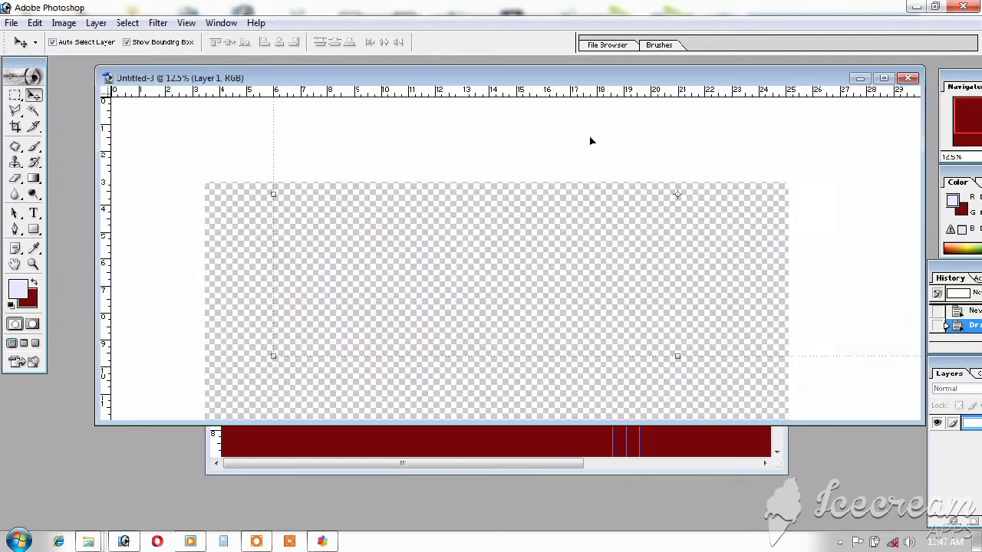
{"action": "left_click_drag", "start_coordinate": [603, 173], "coordinate": [526, 207]}
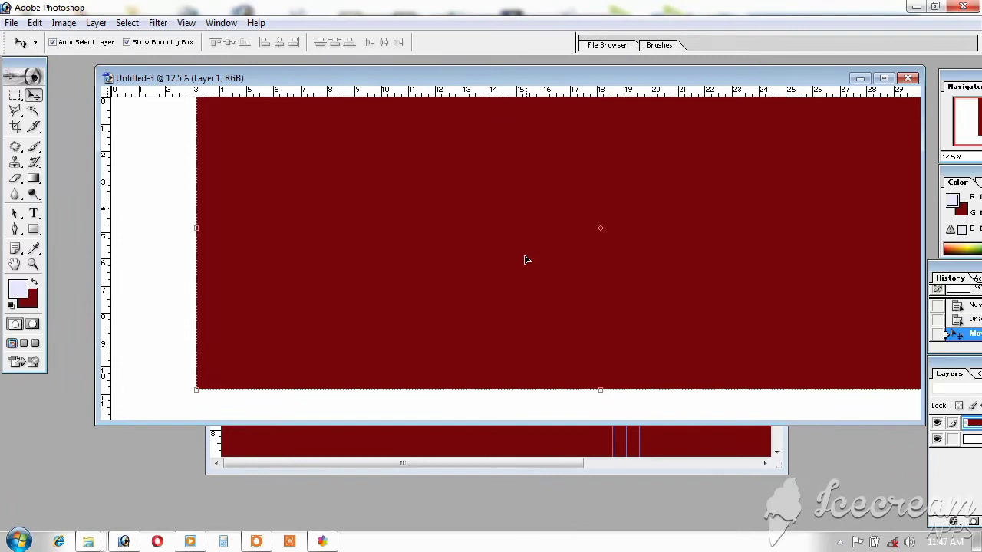
- Close the Untitled-2 document without saving its changes
{"action": "left_click", "coordinate": [562, 444]}
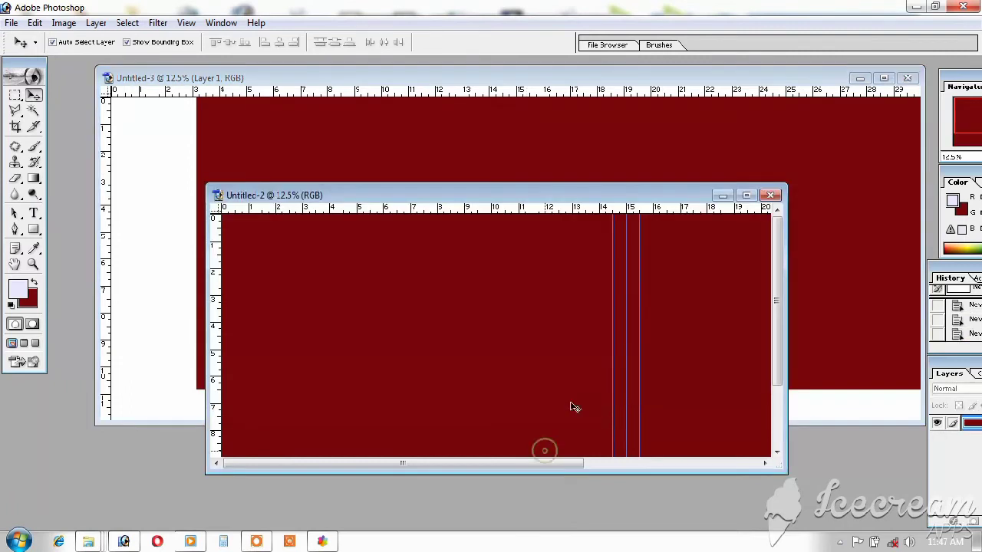
{"action": "left_click", "coordinate": [771, 195]}
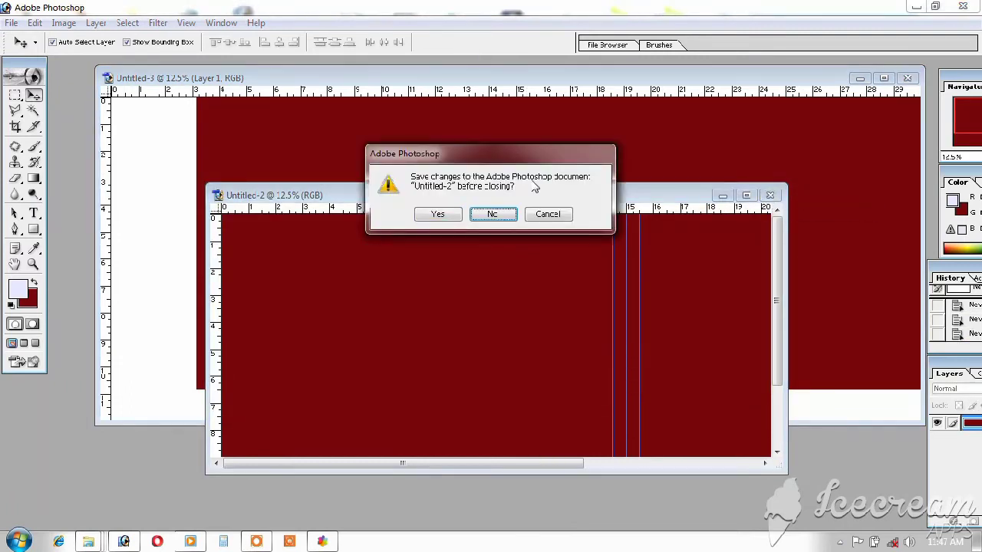
{"action": "left_click", "coordinate": [495, 214]}
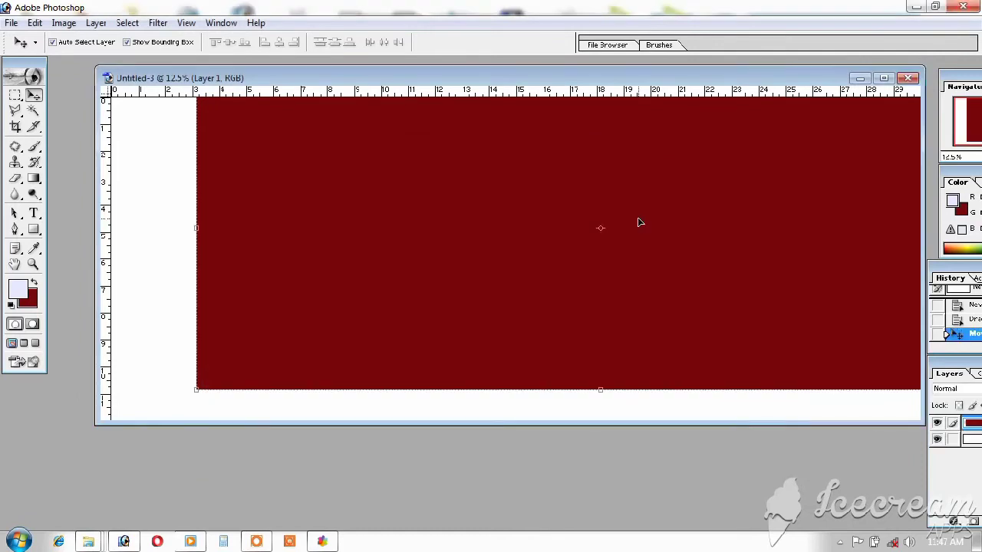
- Align the dark red layer with the full canvas and place vertical guides at about 14.5, 15 and 15.5 inches
{"action": "left_click", "coordinate": [883, 77]}
{"action": "left_click_drag", "start_coordinate": [663, 229], "coordinate": [596, 256]}
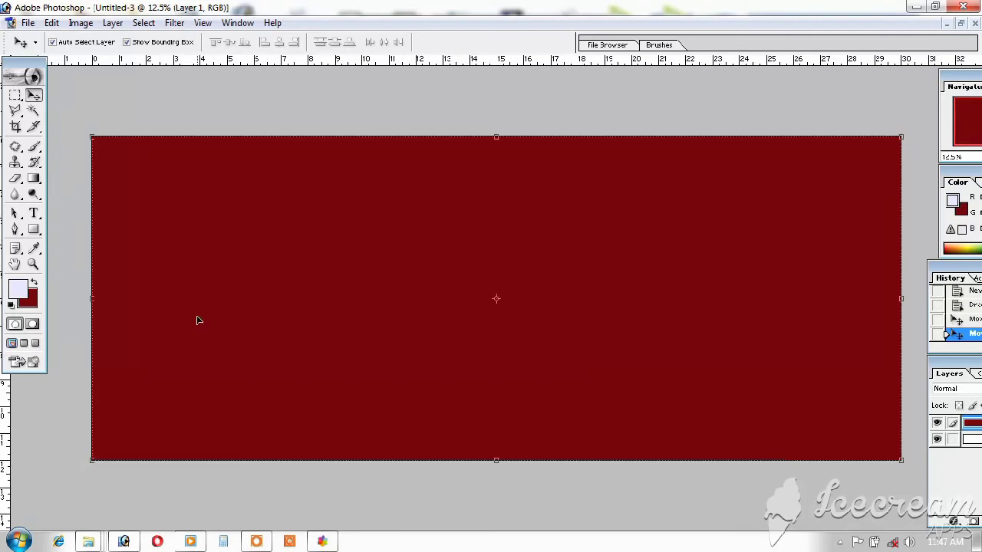
{"action": "mouse_move", "coordinate": [475, 327]}
{"action": "left_mouse_down"}
{"action": "mouse_move", "coordinate": [497, 334]}
{"action": "mouse_move", "coordinate": [483, 327]}
{"action": "left_mouse_up"}
{"action": "left_click_drag", "start_coordinate": [5, 421], "coordinate": [509, 341]}
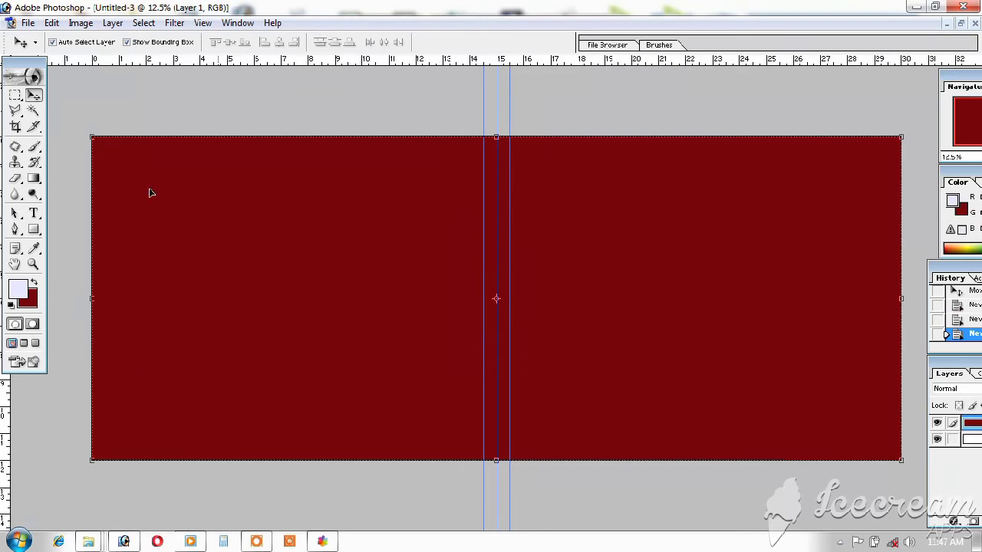
- Draw a freehand Lasso selection with wavy upper and lower edges across the full width of the dark red layer
{"action": "left_click", "coordinate": [16, 111]}
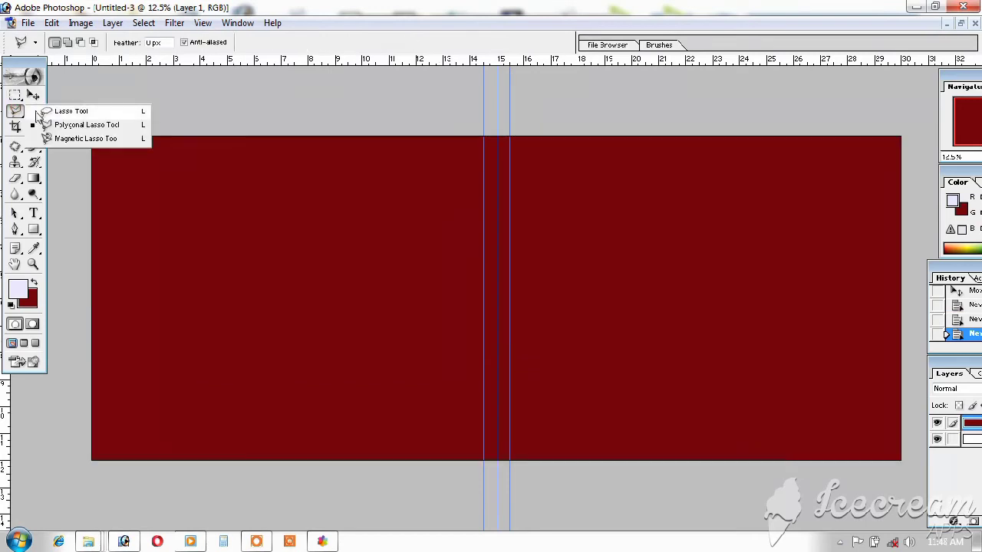
{"action": "left_click", "coordinate": [69, 111]}
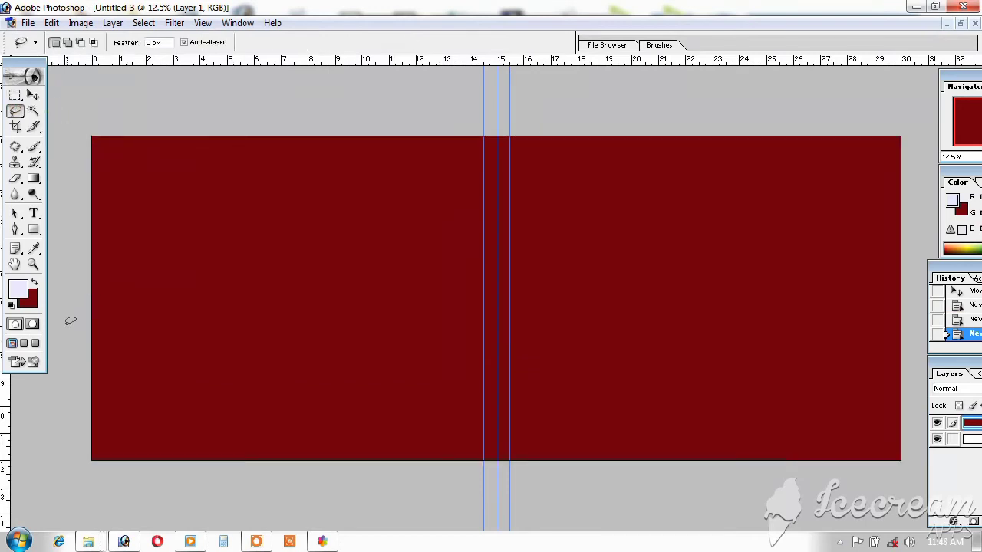
{"action": "left_click", "coordinate": [16, 111]}
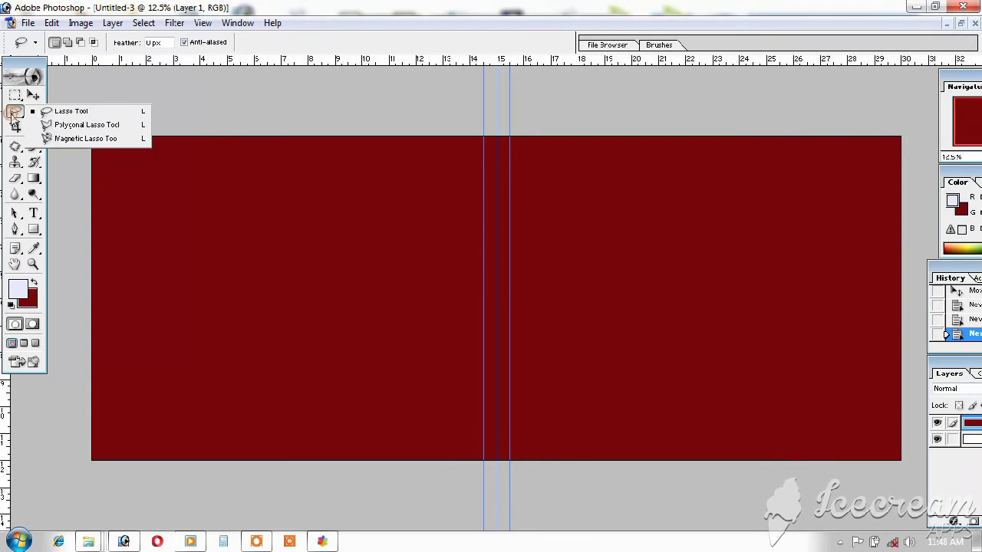
{"action": "left_click", "coordinate": [61, 113]}
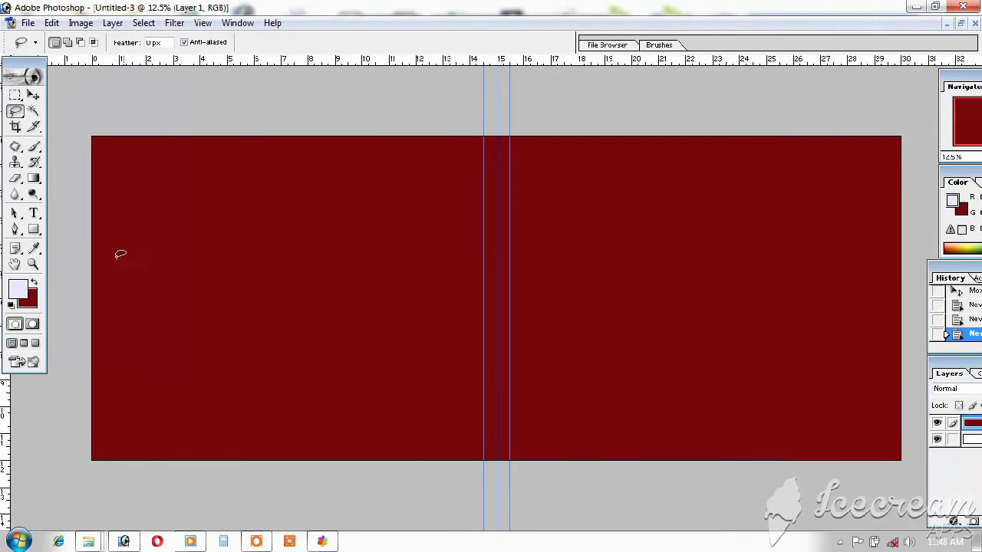
{"action": "mouse_move", "coordinate": [80, 357]}
{"action": "left_mouse_down"}
{"action": "mouse_move", "coordinate": [164, 401]}
{"action": "mouse_move", "coordinate": [290, 427]}
{"action": "mouse_move", "coordinate": [729, 430]}
{"action": "mouse_move", "coordinate": [852, 394]}
{"action": "mouse_move", "coordinate": [913, 344]}
{"action": "left_mouse_up"}
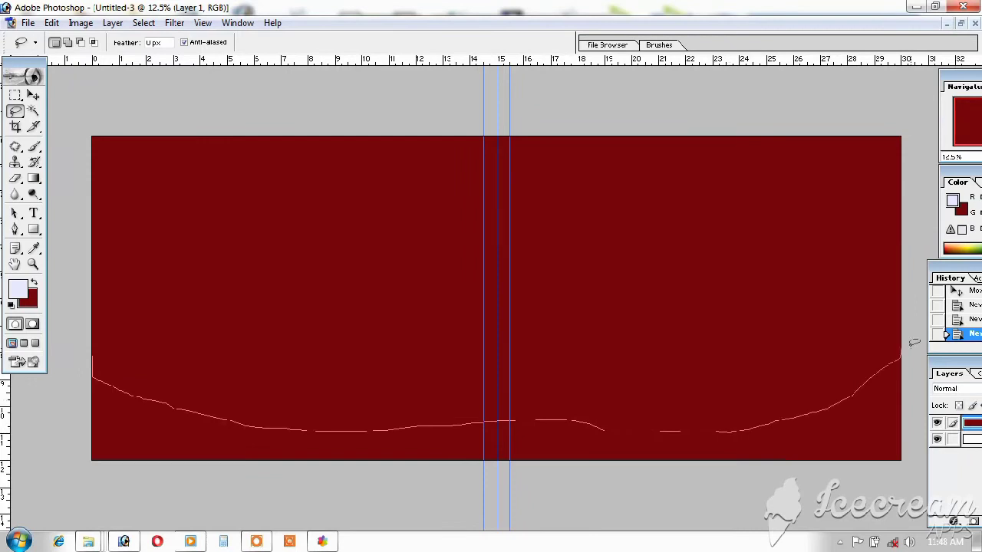
{"action": "mouse_move", "coordinate": [937, 282]}
{"action": "left_mouse_down"}
{"action": "mouse_move", "coordinate": [915, 193]}
{"action": "mouse_move", "coordinate": [829, 161]}
{"action": "mouse_move", "coordinate": [508, 167]}
{"action": "mouse_move", "coordinate": [395, 146]}
{"action": "mouse_move", "coordinate": [261, 140]}
{"action": "mouse_move", "coordinate": [94, 193]}
{"action": "mouse_move", "coordinate": [94, 372]}
{"action": "left_mouse_up"}
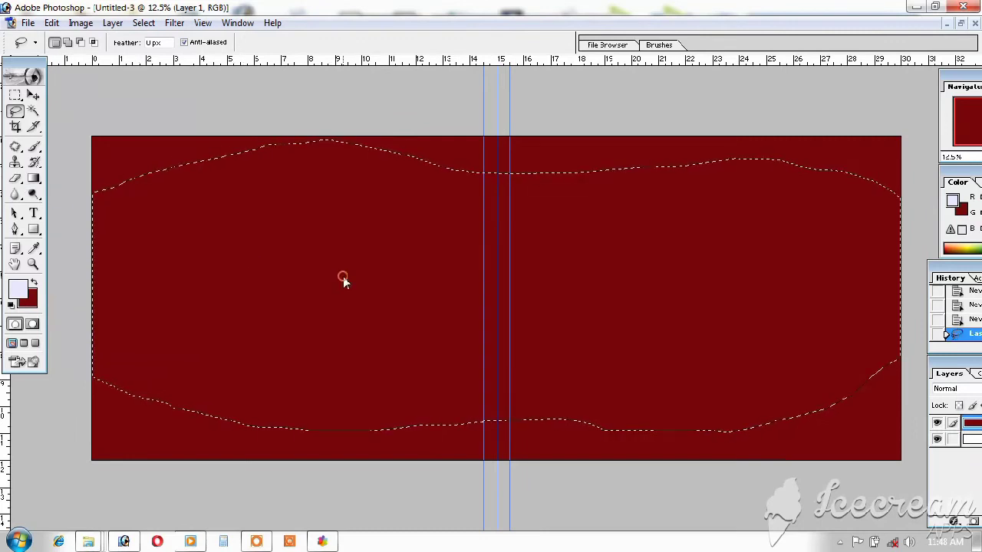
- Feather the wavy Lasso selection with a radius of 210 pixels
{"action": "right_click", "coordinate": [343, 280]}
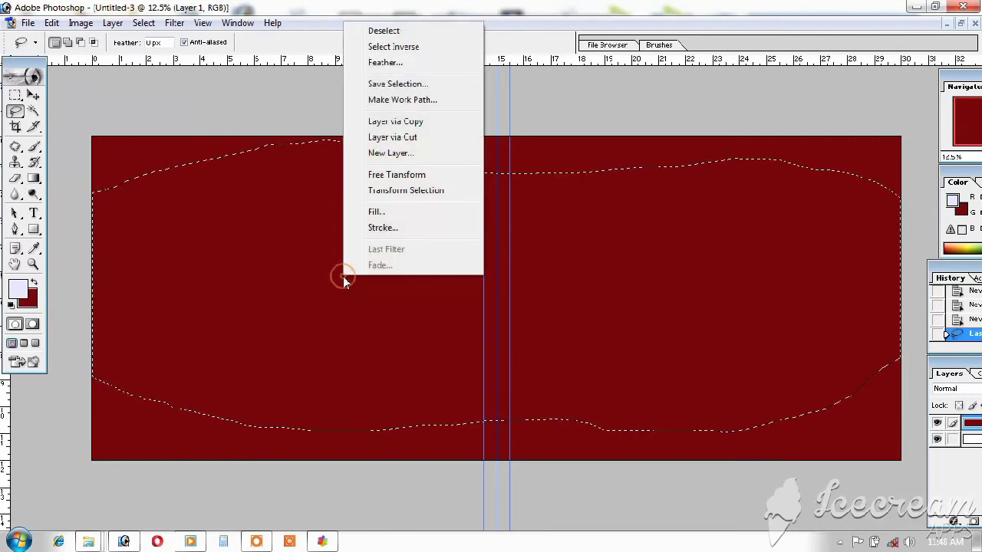
{"action": "left_click", "coordinate": [419, 65]}
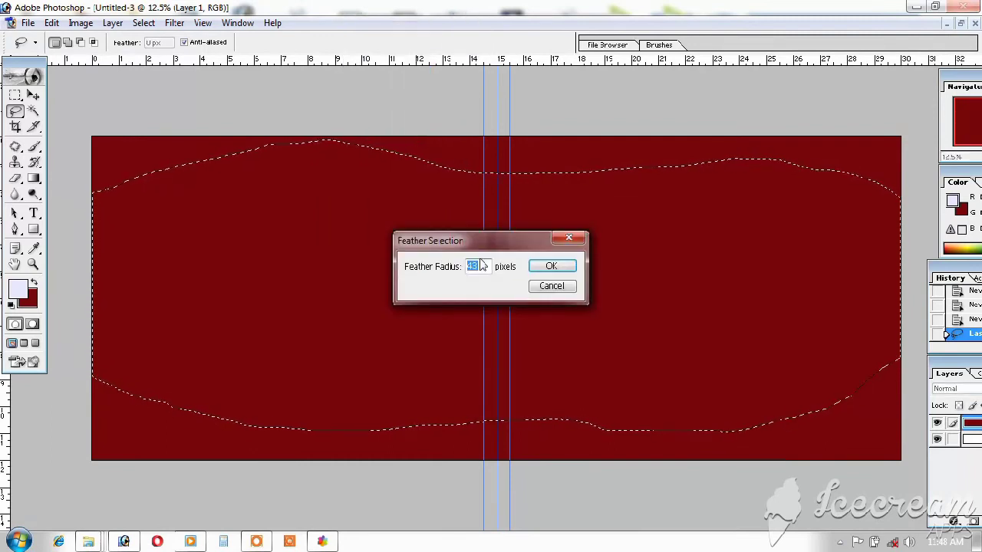
{"action": "type", "text": "210"}
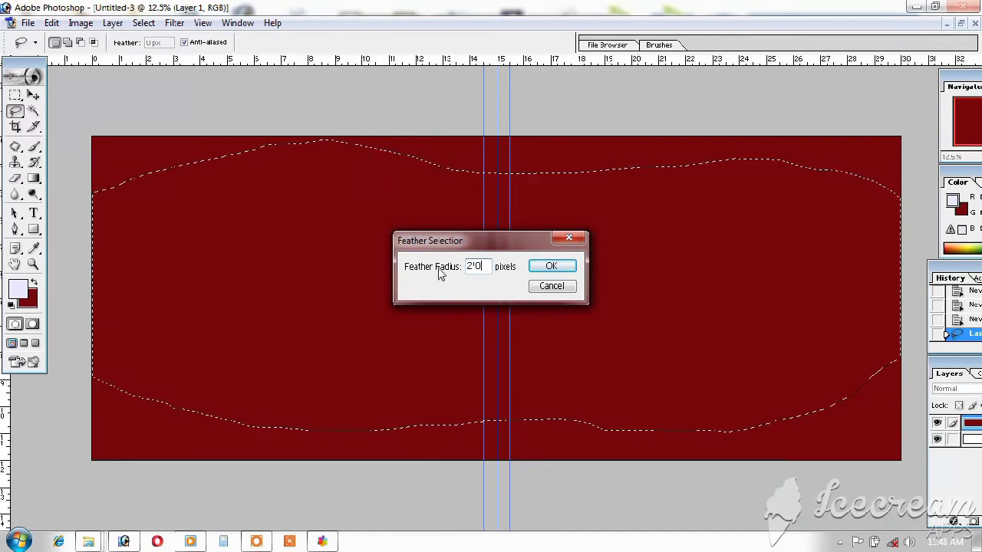
{"action": "left_click", "coordinate": [564, 267]}
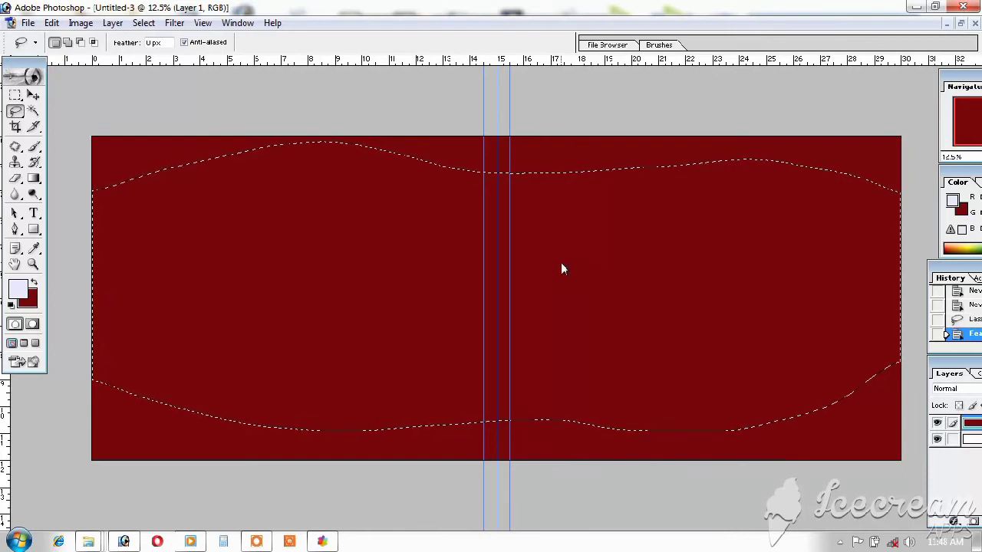
- Nudge the feathered selection slightly down, clear the dark red inside it twice for a cleaner white center, and deselect
{"action": "key", "text": "Down"}
{"action": "key", "text": "Down"}
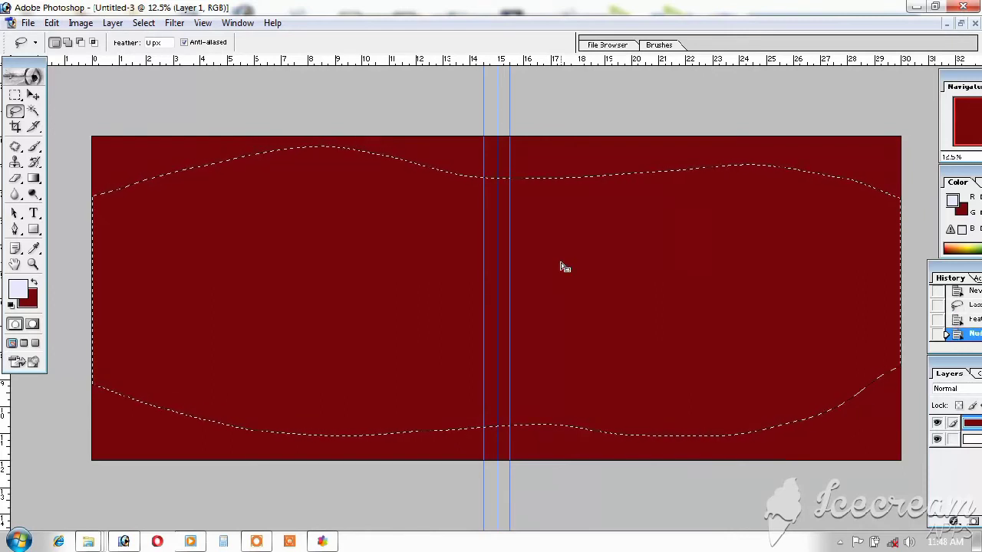
{"action": "key", "text": "Down"}
{"action": "key", "text": "ctrl+d"}
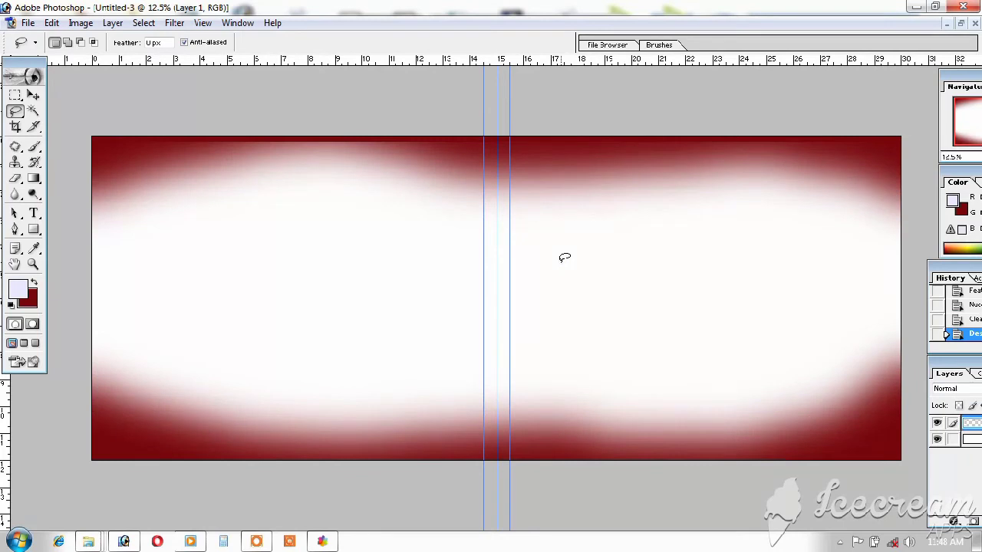
{"action": "key", "text": "ctrl+z"}
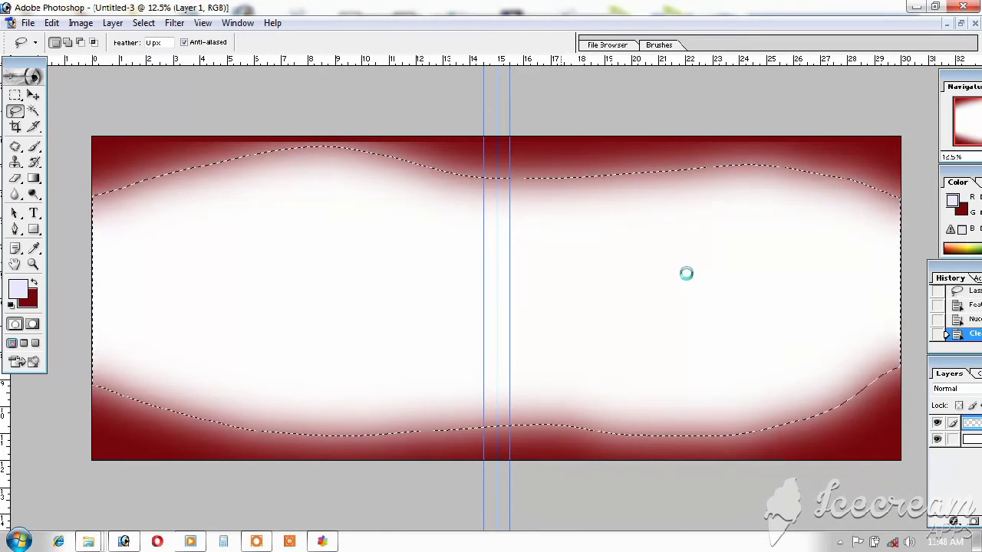
{"action": "key", "text": "ctrl+d"}
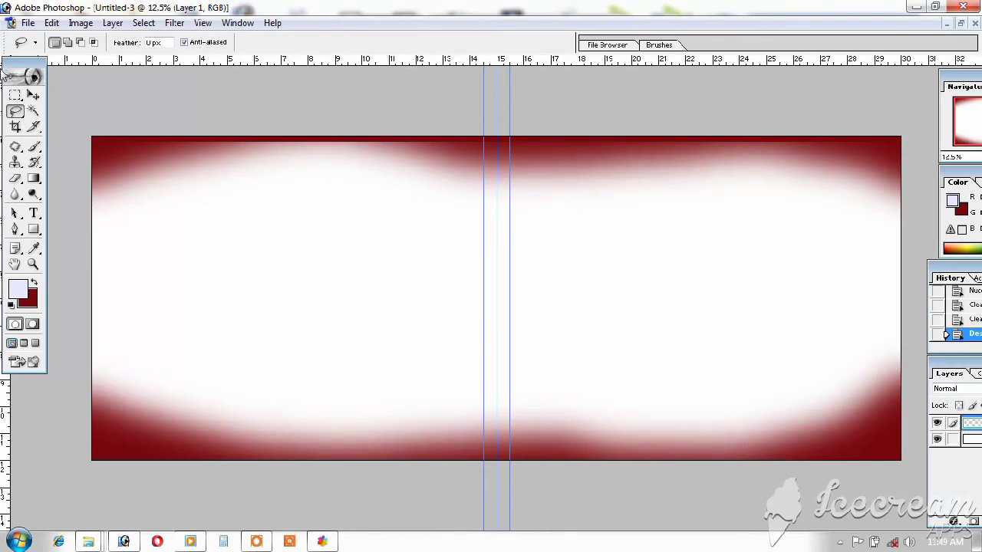
{"action": "left_click", "coordinate": [34, 94]}
{"action": "key", "text": "shift+Up"}
{"action": "key", "text": "shift+Down"}
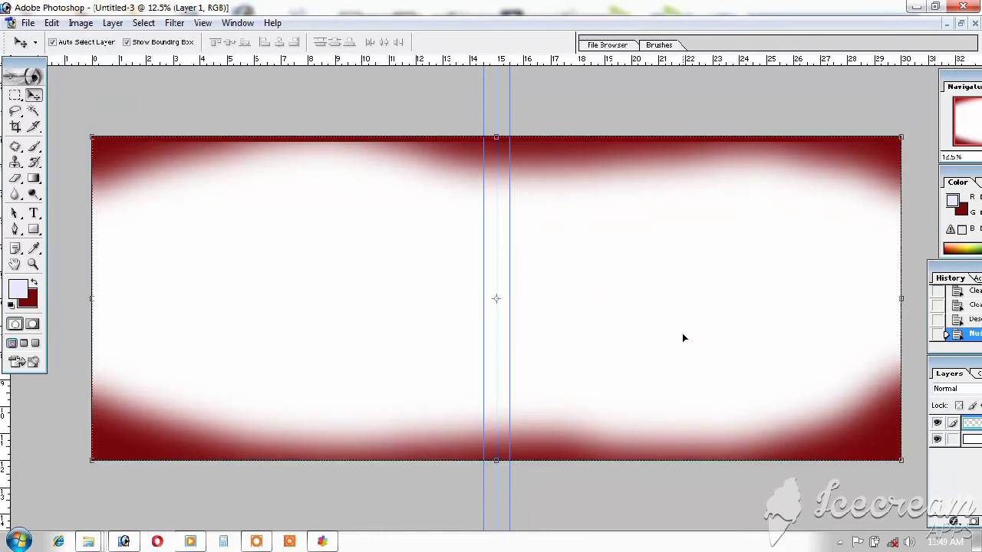
{"action": "key", "text": "ctrl+minus"}
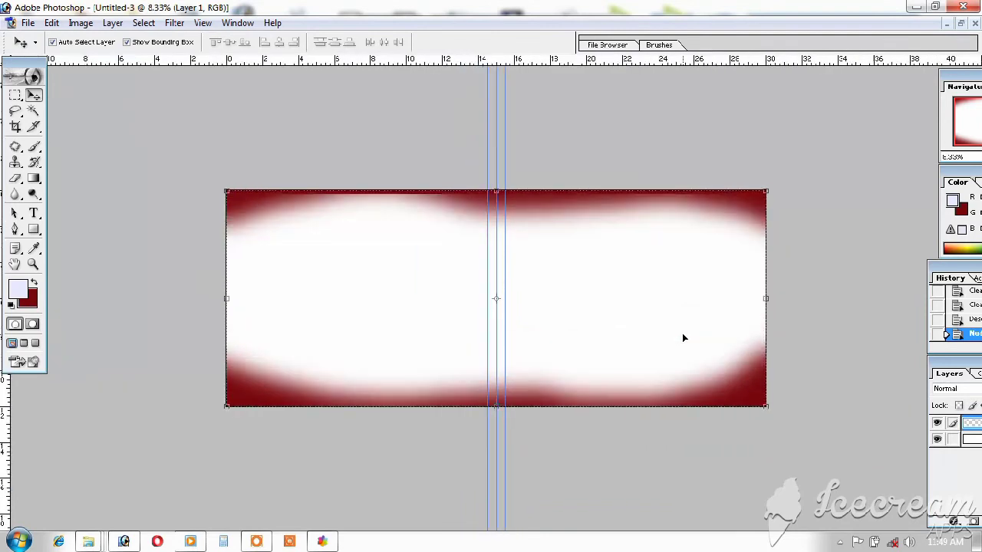
{"action": "key", "text": "ctrl+plus"}
{"action": "key", "text": "ctrl+minus"}
{"action": "key", "text": "ctrl+plus"}
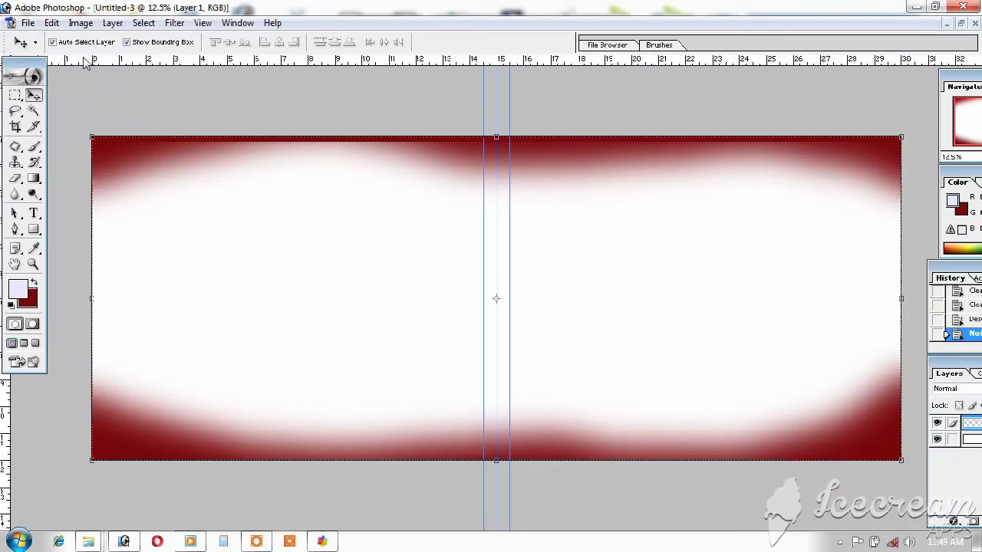
{"action": "left_click_drag", "start_coordinate": [127, 170], "coordinate": [174, 174]}
{"action": "left_click_drag", "start_coordinate": [220, 62], "coordinate": [141, 158]}
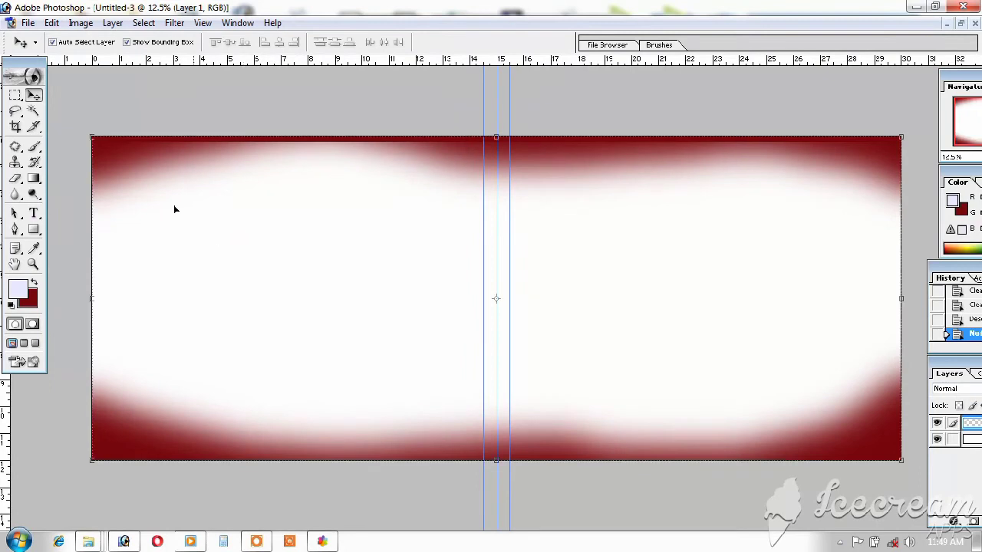
- Save the design to the Desktop as TEMPLATE 1 in Photoshop PSD format with layers, and close the document
{"action": "left_click", "coordinate": [28, 23]}
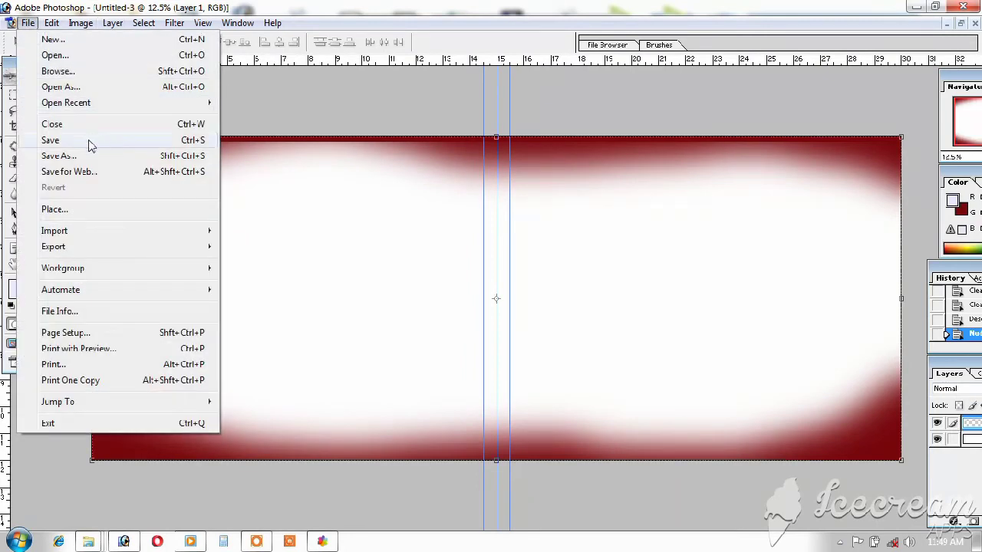
{"action": "left_click", "coordinate": [97, 162]}
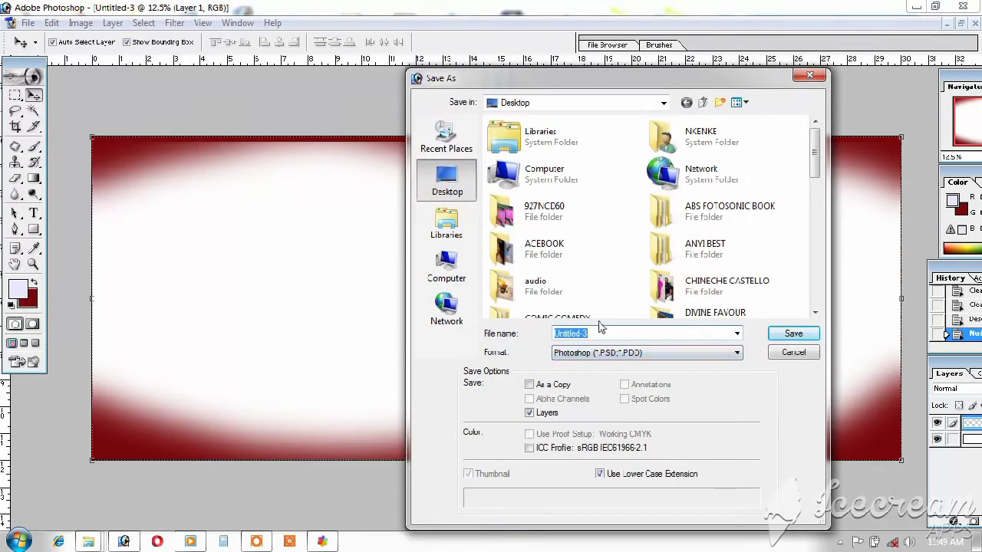
{"action": "type", "text": "TEMPLATE 1"}
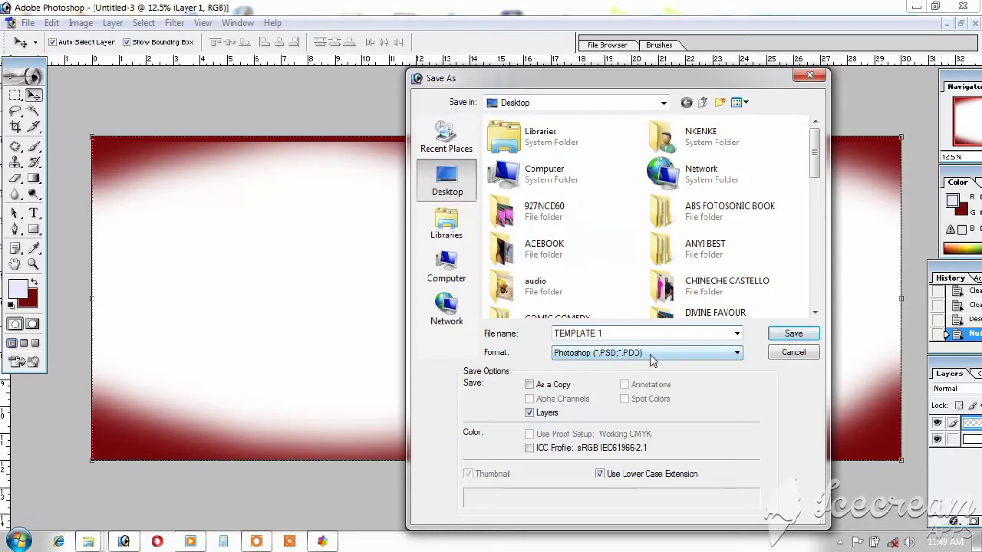
{"action": "left_click", "coordinate": [793, 335]}
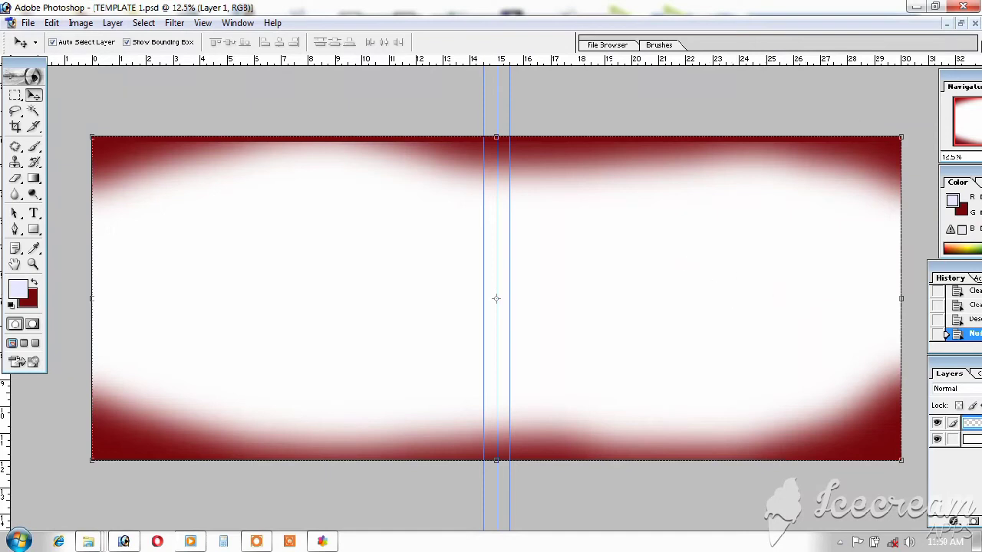
{"action": "left_click", "coordinate": [976, 24]}
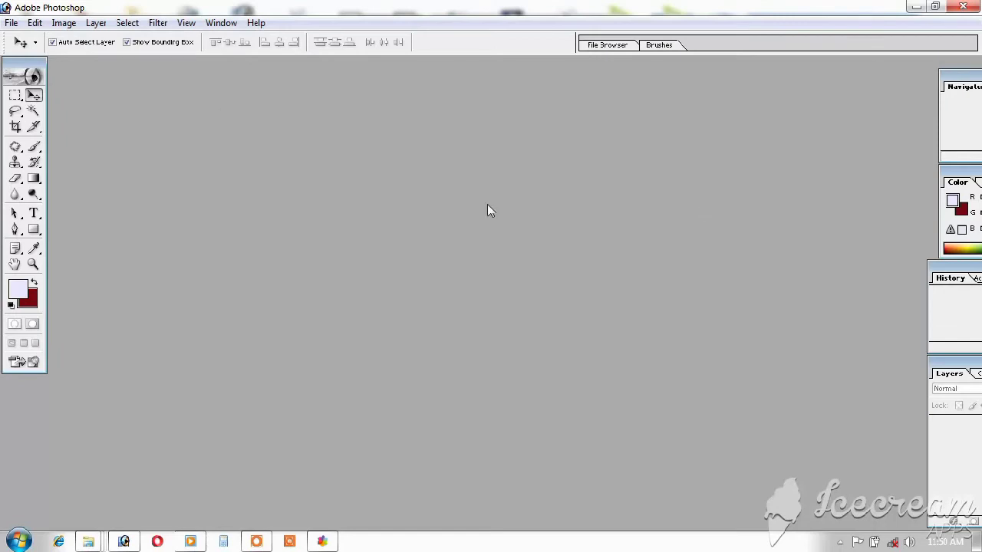
- Create a blank white 30 x 12 inch RGB document at 300 pixels/inch and move its window slightly down
{"action": "left_click", "coordinate": [11, 23]}
{"action": "left_click", "coordinate": [46, 37]}
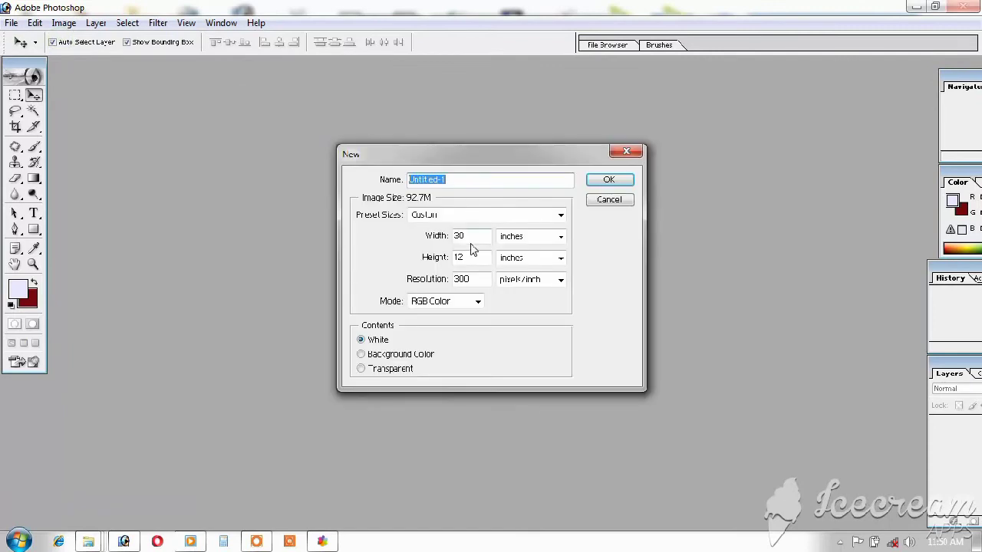
{"action": "left_click", "coordinate": [619, 181]}
{"action": "left_click_drag", "start_coordinate": [703, 75], "coordinate": [701, 125]}
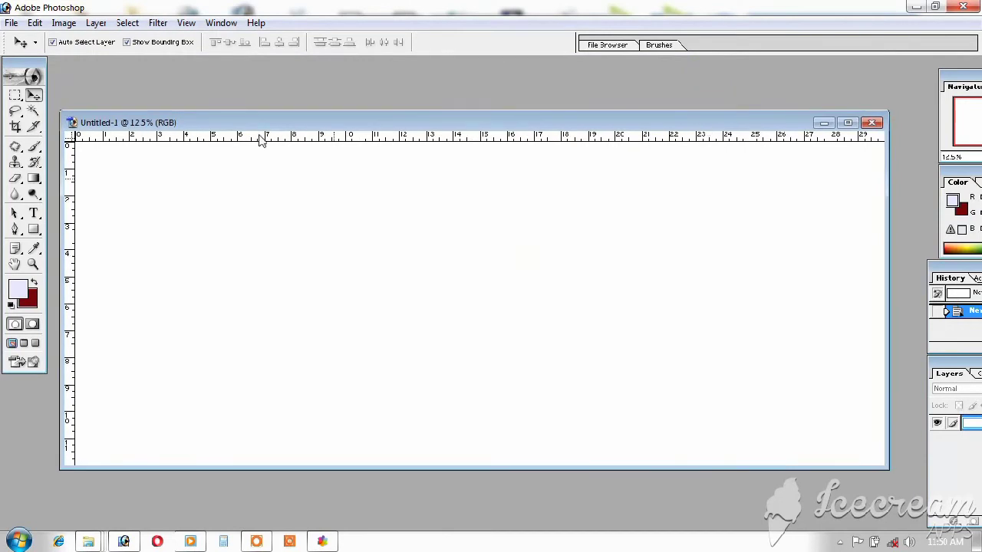
- Create a second blank document with the same 30 x 12 inch, 300 pixels/inch settings and place its window below the first one's title bar
{"action": "left_click", "coordinate": [12, 23]}
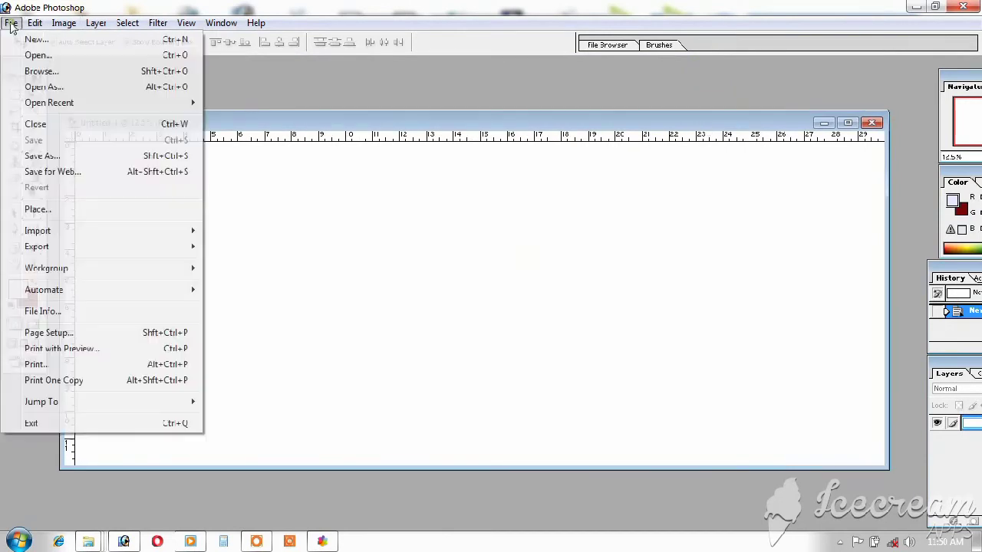
{"action": "left_click", "coordinate": [25, 36]}
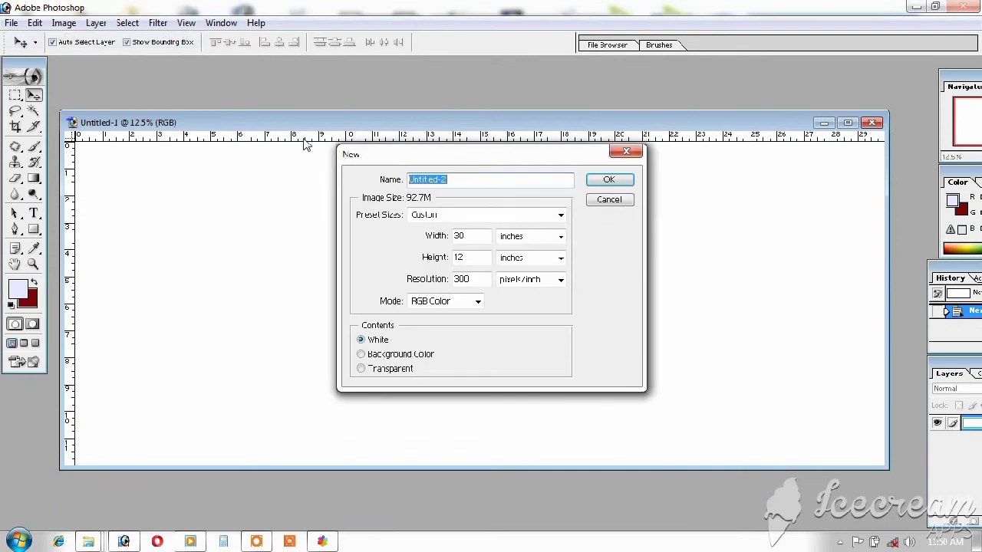
{"action": "left_click", "coordinate": [608, 179]}
{"action": "left_click_drag", "start_coordinate": [565, 70], "coordinate": [581, 184]}
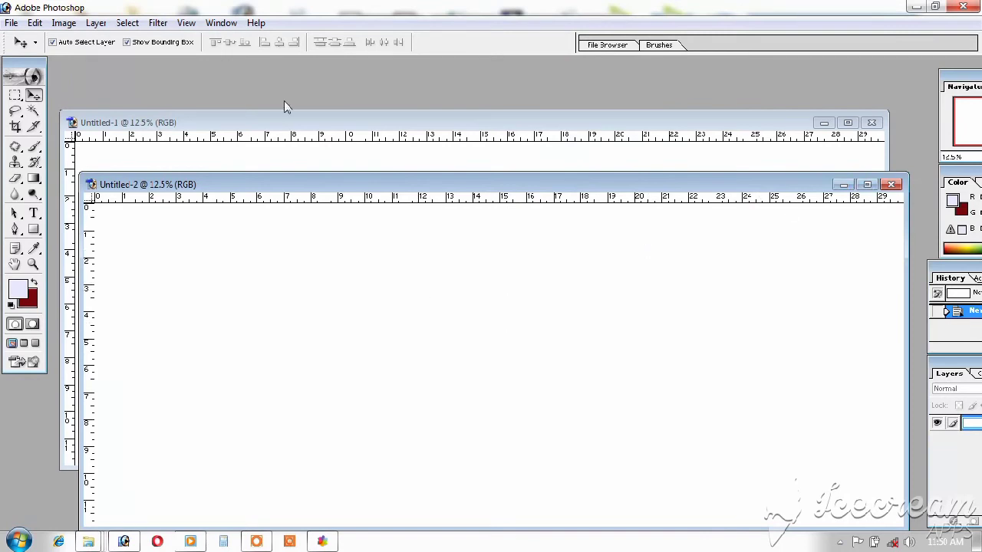
- Maximize Untitled-2 and select its entire canvas with the Rectangular Marquee tool
{"action": "left_click", "coordinate": [128, 23]}
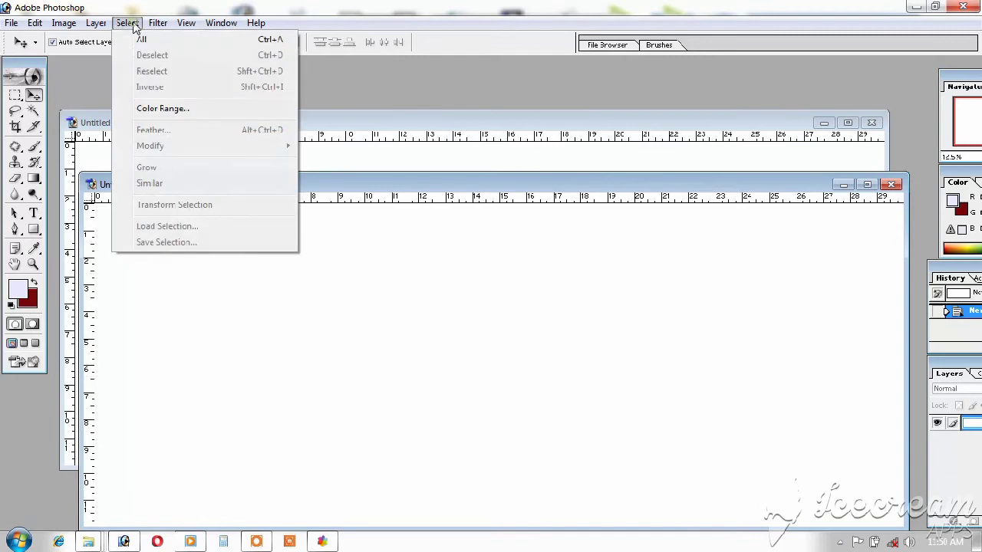
{"action": "left_click", "coordinate": [130, 23]}
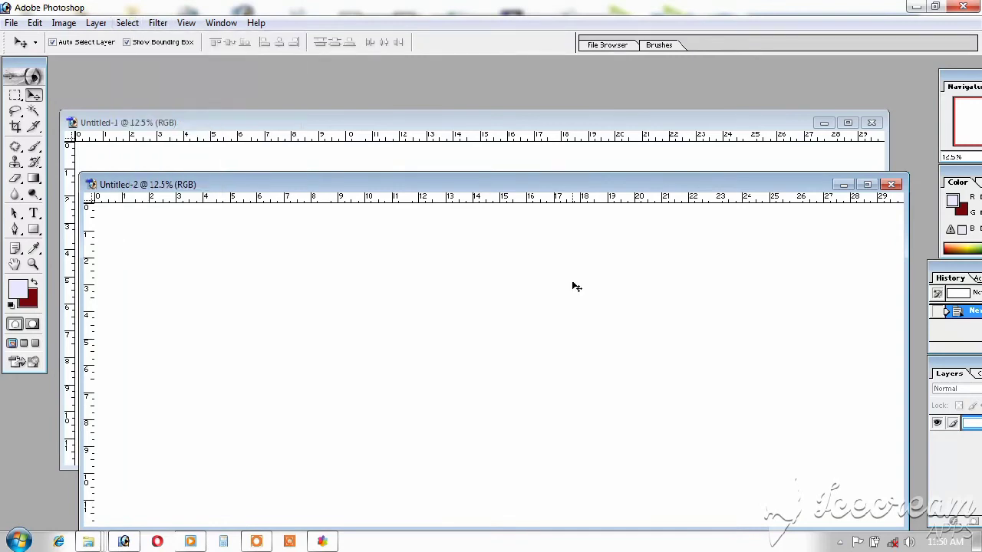
{"action": "left_click", "coordinate": [866, 184]}
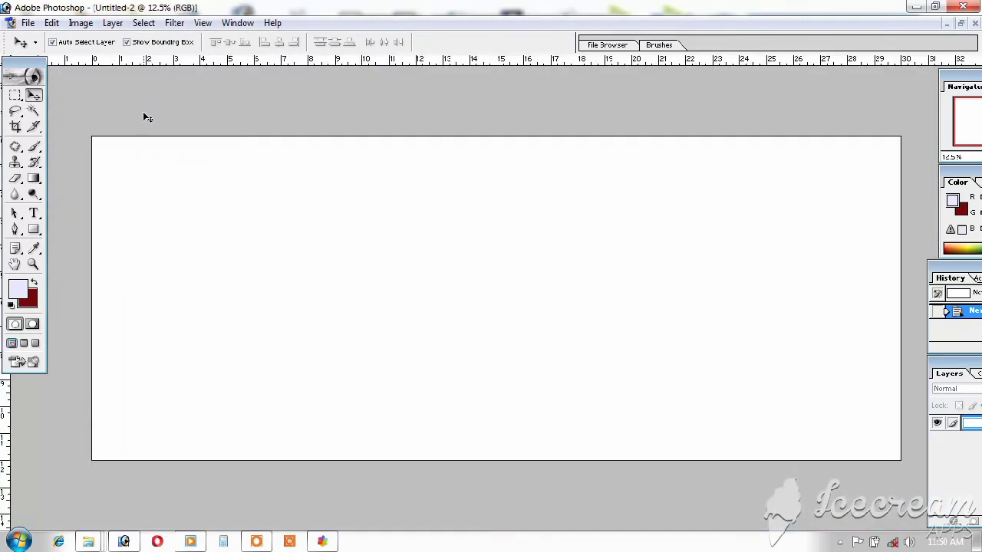
{"action": "left_click", "coordinate": [15, 94]}
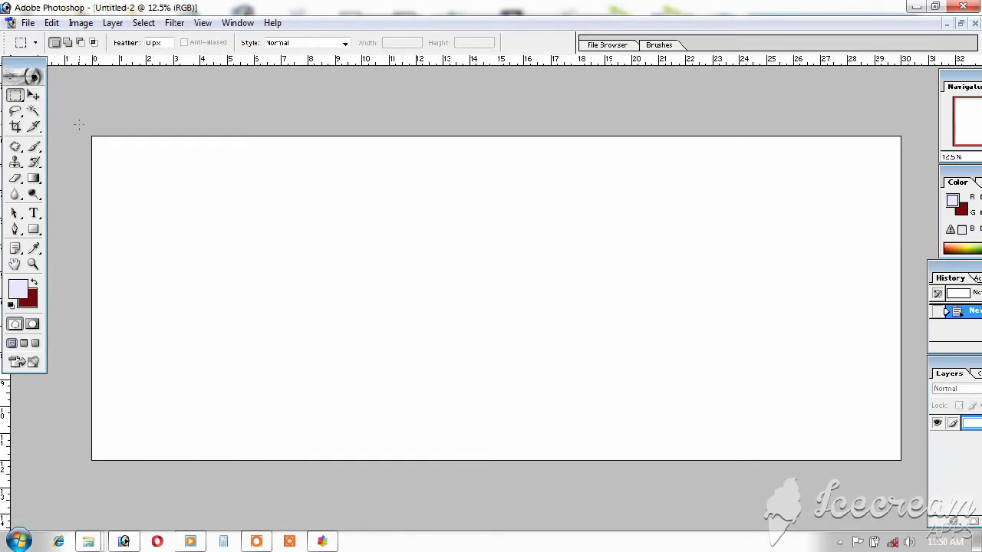
{"action": "left_click_drag", "start_coordinate": [71, 125], "coordinate": [491, 302]}
{"action": "left_click_drag", "start_coordinate": [729, 389], "coordinate": [841, 448]}
{"action": "left_click_drag", "start_coordinate": [958, 495], "coordinate": [955, 493]}
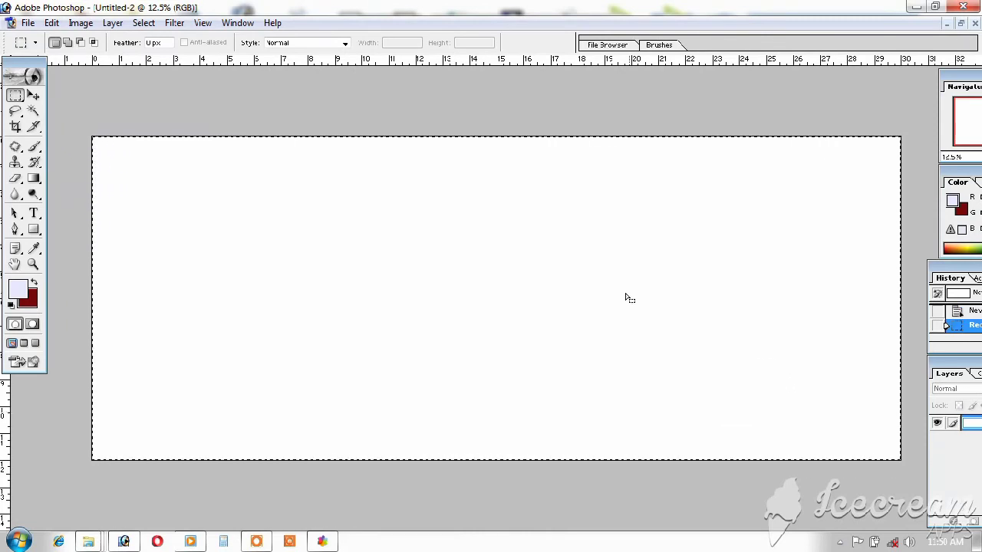
- Set the background color to teal blue 0492B5 and fill the selected canvas with it
{"action": "left_click", "coordinate": [30, 300]}
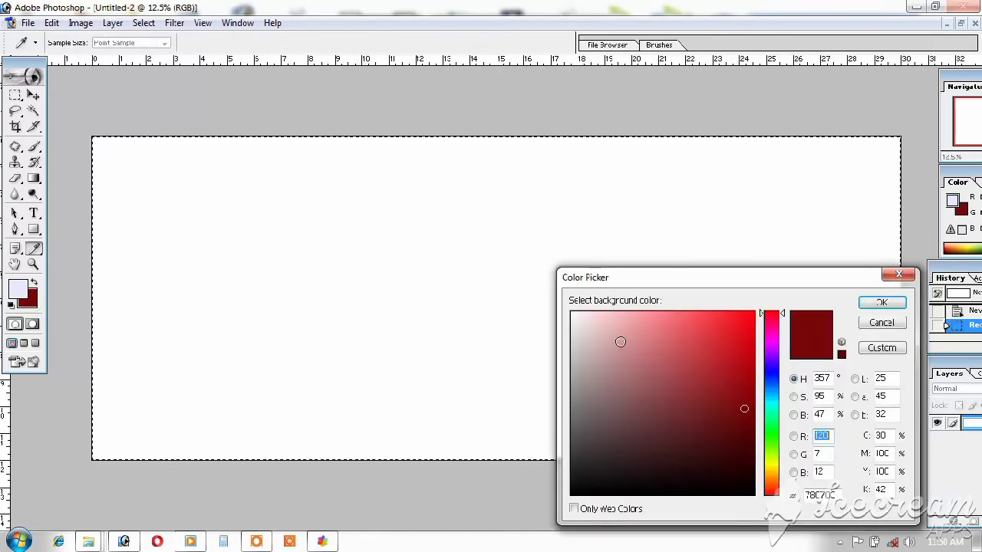
{"action": "left_click", "coordinate": [761, 396]}
{"action": "left_click", "coordinate": [749, 355]}
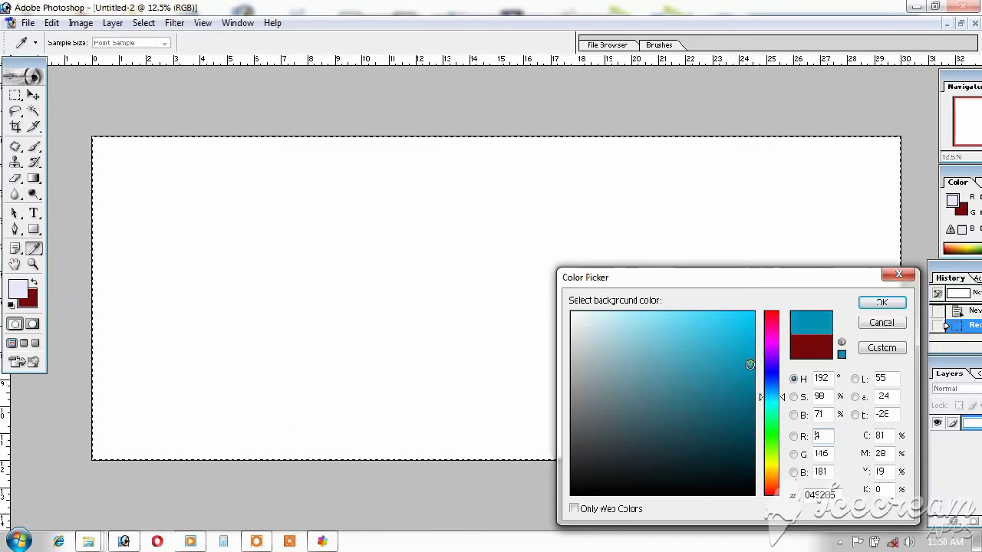
{"action": "key", "text": "Return"}
{"action": "key", "text": "m"}
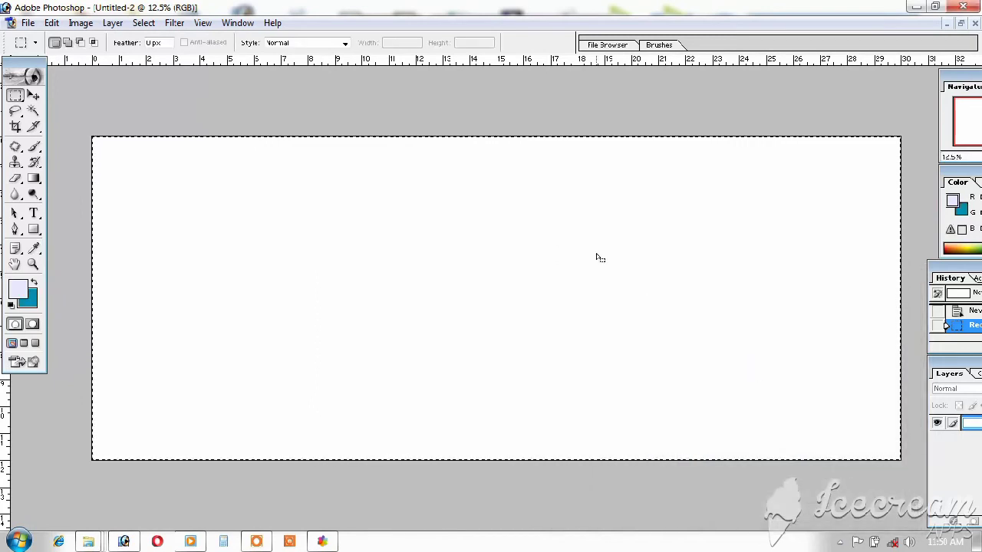
{"action": "key", "text": "Delete"}
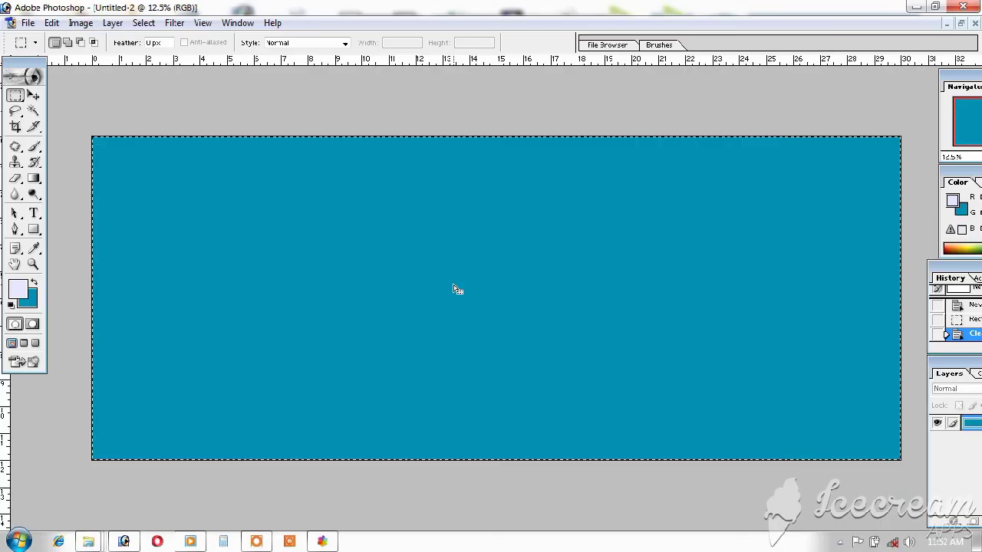
- Deselect the teal canvas, activate the Move tool, and restore Untitled-2 to a floating window over Untitled-1
{"action": "right_click", "coordinate": [336, 223]}
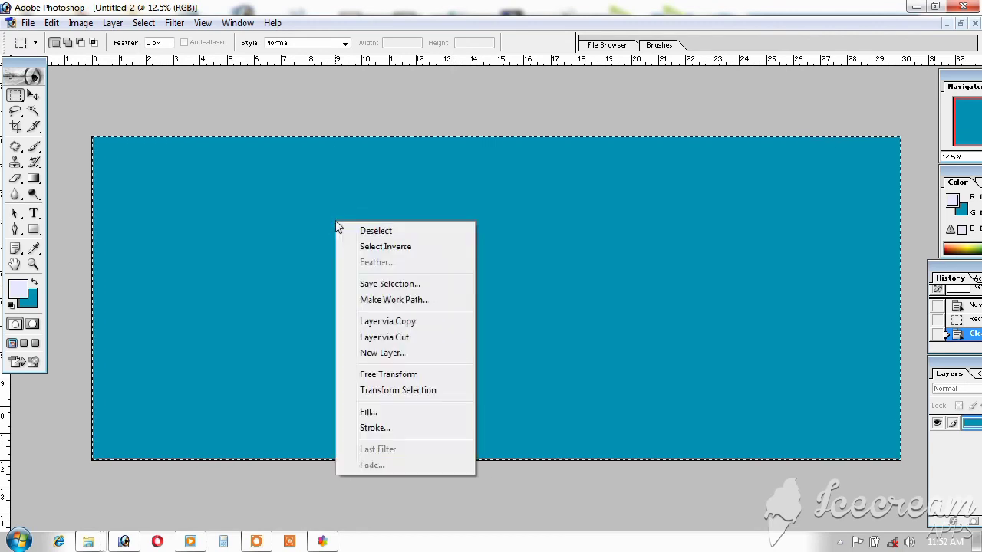
{"action": "left_click", "coordinate": [381, 232]}
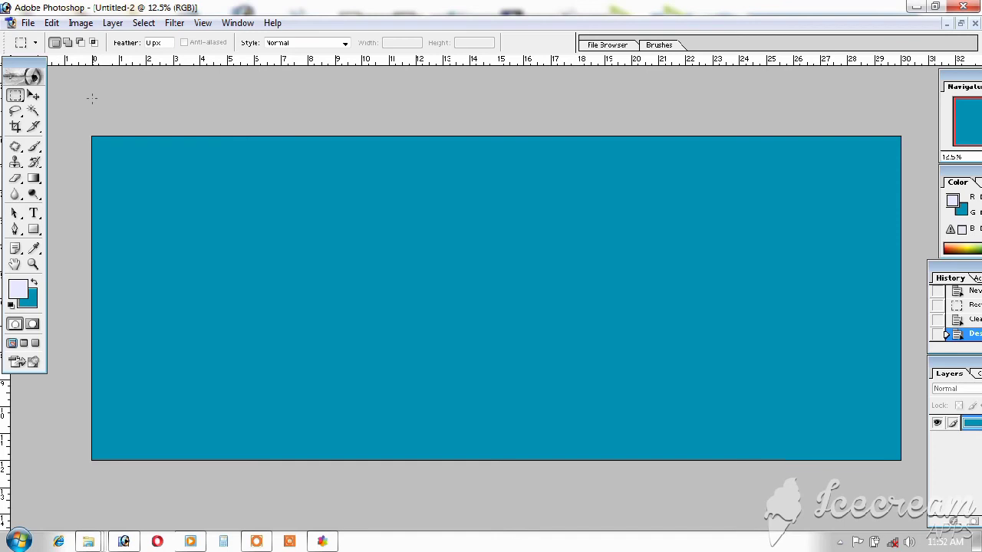
{"action": "left_click", "coordinate": [33, 95]}
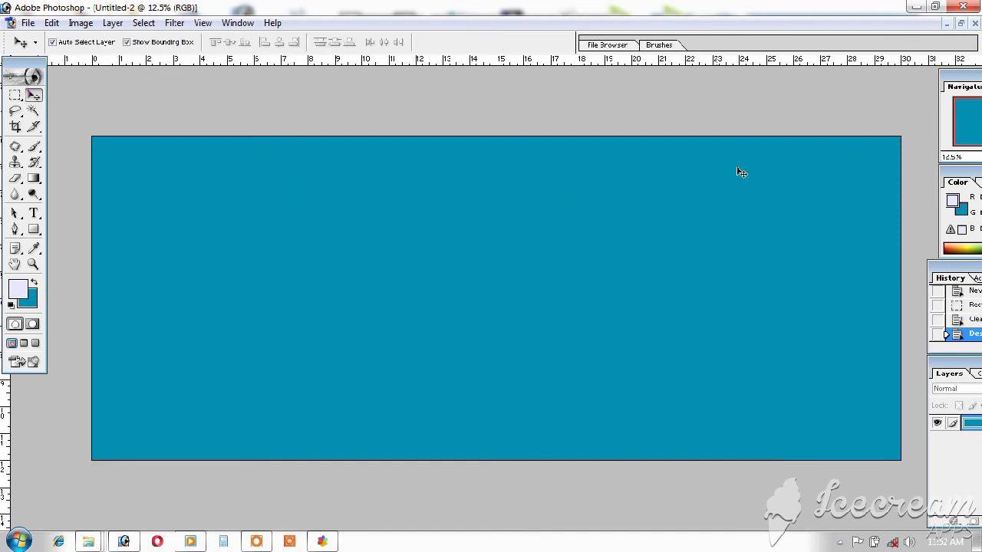
{"action": "left_click", "coordinate": [961, 25]}
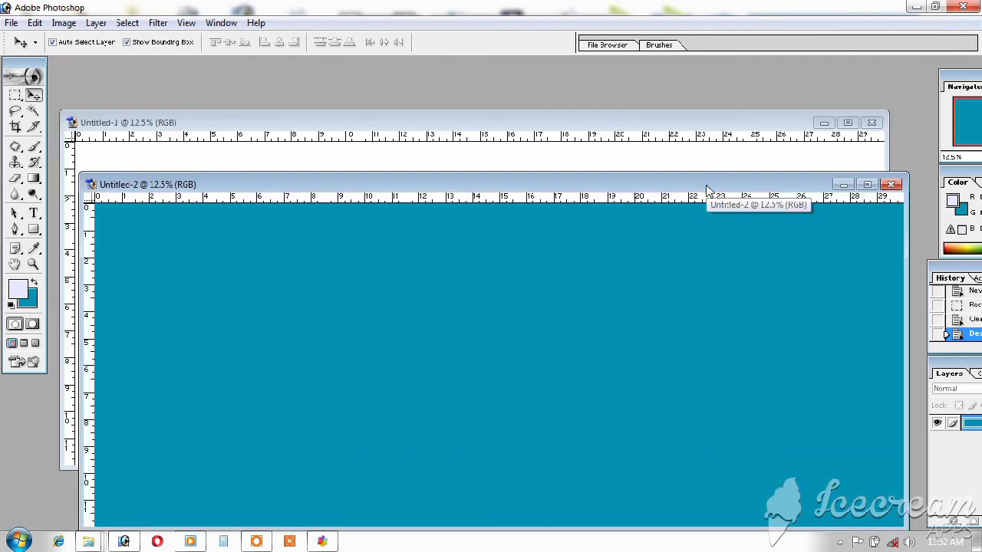
- Copy the teal canvas from Untitled-2 into Untitled-1 as a new layer, and close Untitled-2 without saving
{"action": "left_click_drag", "start_coordinate": [707, 191], "coordinate": [687, 278]}
{"action": "left_click_drag", "start_coordinate": [637, 388], "coordinate": [504, 200]}
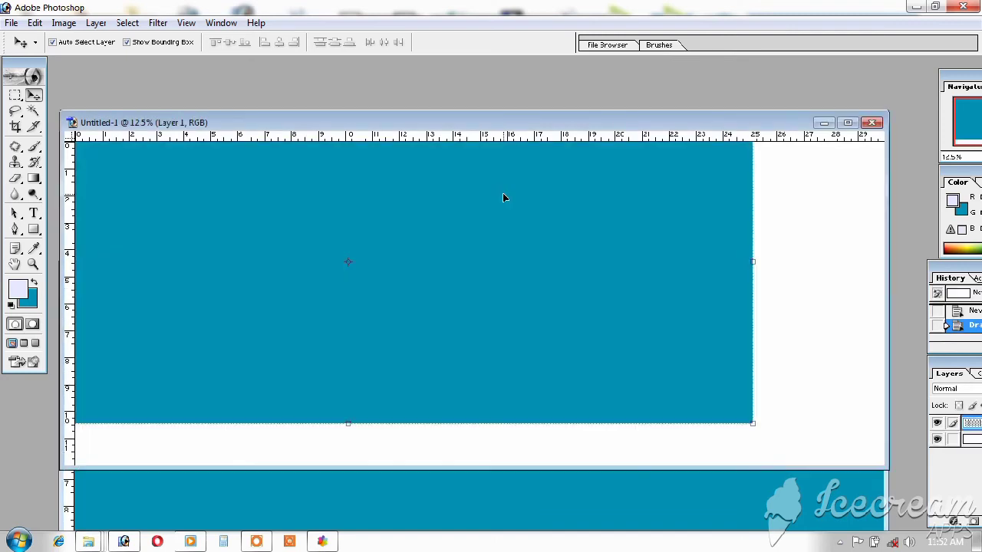
{"action": "left_click", "coordinate": [701, 502]}
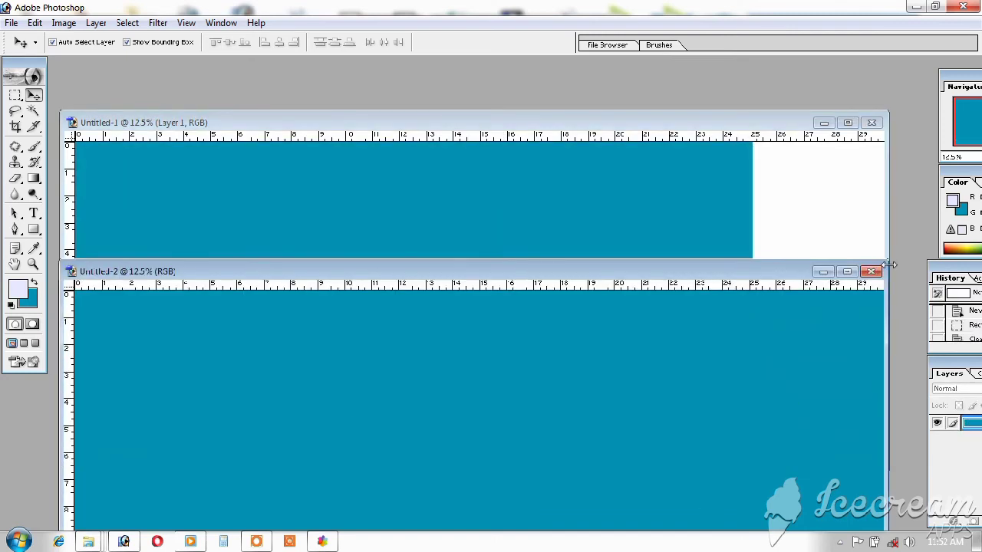
{"action": "left_click", "coordinate": [872, 271]}
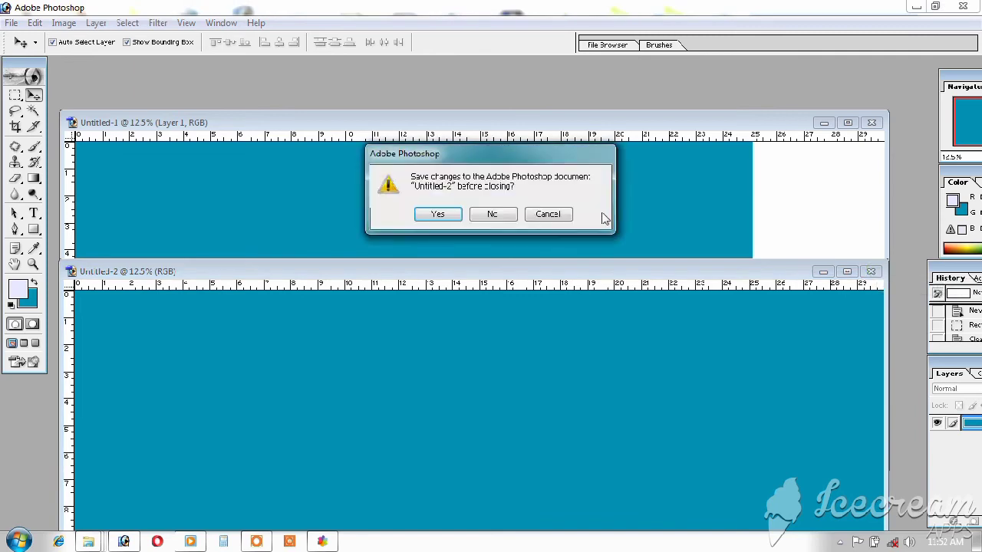
{"action": "left_click", "coordinate": [495, 215]}
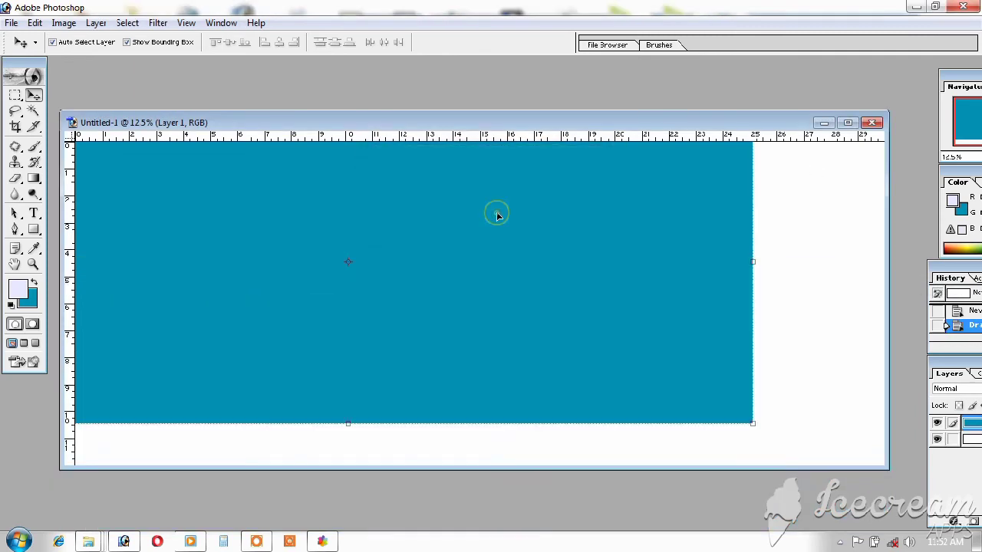
- Maximize Untitled-1 and align the teal layer so it covers the entire canvas
{"action": "left_click", "coordinate": [848, 124]}
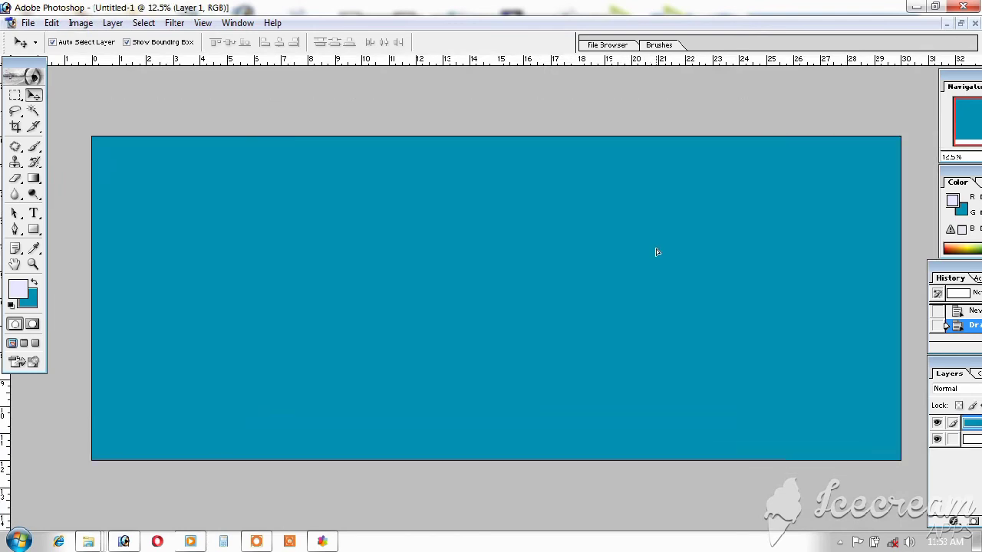
{"action": "key", "text": "Left"}
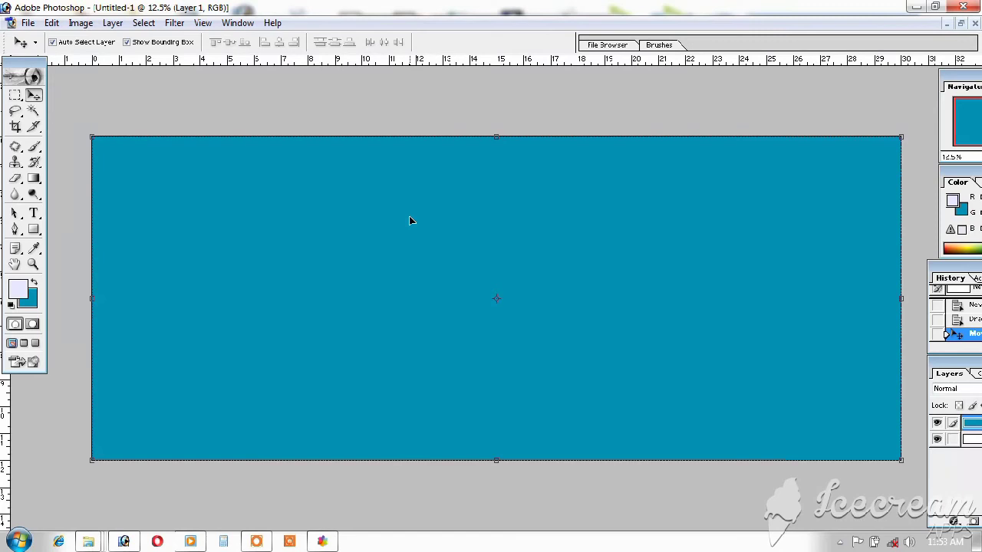
- Select a full-width rectangular band about 9.5 inches high across the canvas, leaving teal strips along the upper and lower edges
{"action": "left_click", "coordinate": [15, 113]}
{"action": "left_click", "coordinate": [15, 97]}
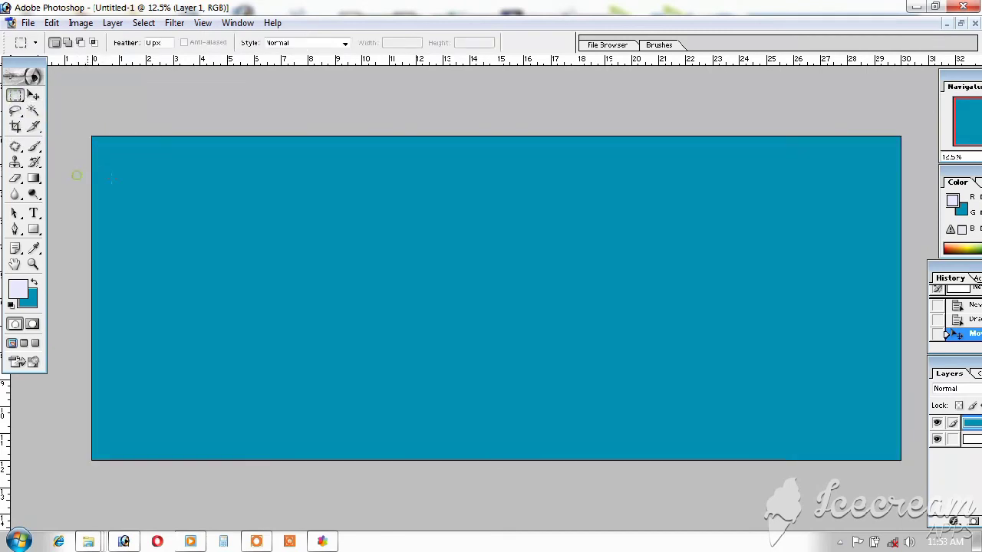
{"action": "left_click_drag", "start_coordinate": [384, 273], "coordinate": [588, 323]}
{"action": "left_click_drag", "start_coordinate": [913, 407], "coordinate": [915, 430]}
{"action": "key", "text": "Up"}
{"action": "key", "text": "Up"}
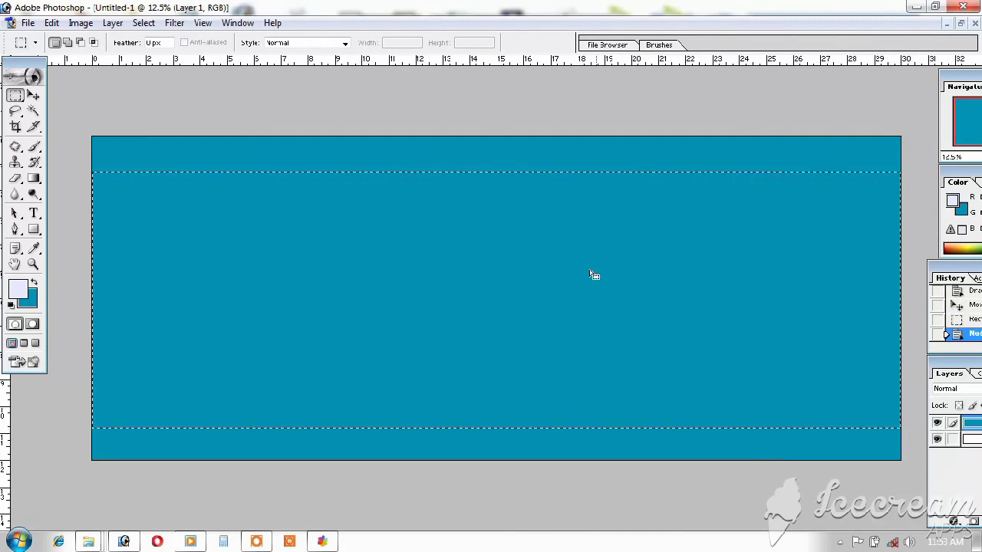
- Feather the selected band with a radius of 250 pixels
{"action": "right_click", "coordinate": [491, 258]}
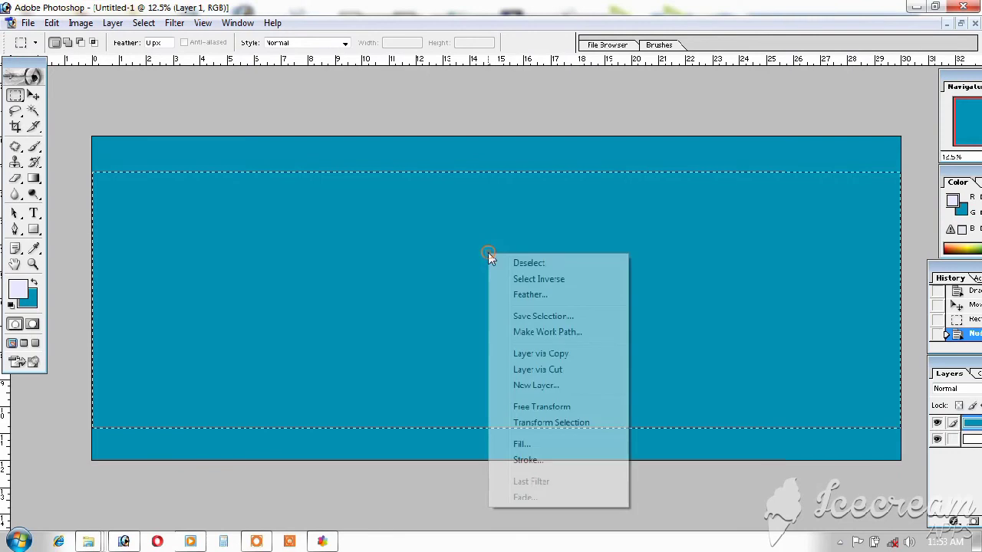
{"action": "left_click", "coordinate": [529, 294]}
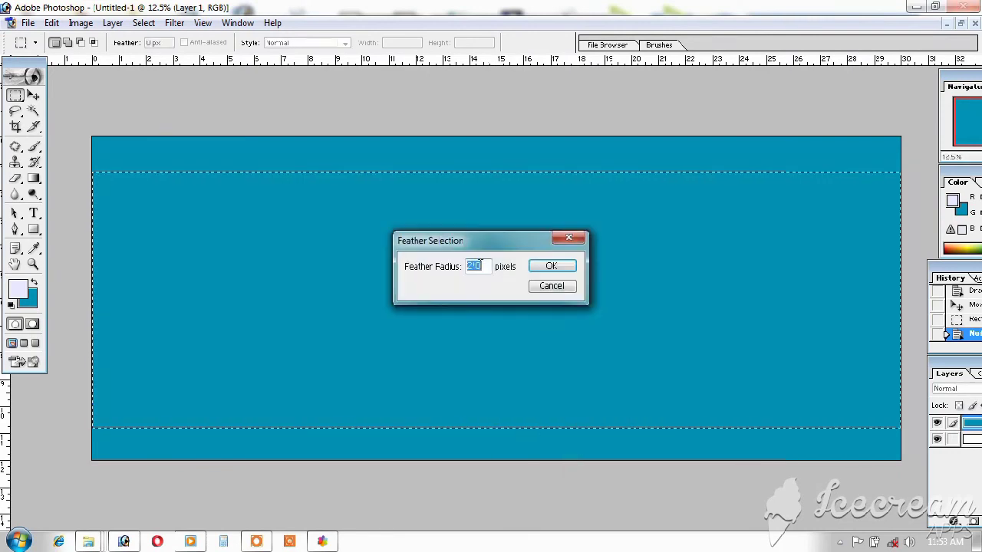
{"action": "type", "text": "25"}
{"action": "left_click", "coordinate": [547, 266]}
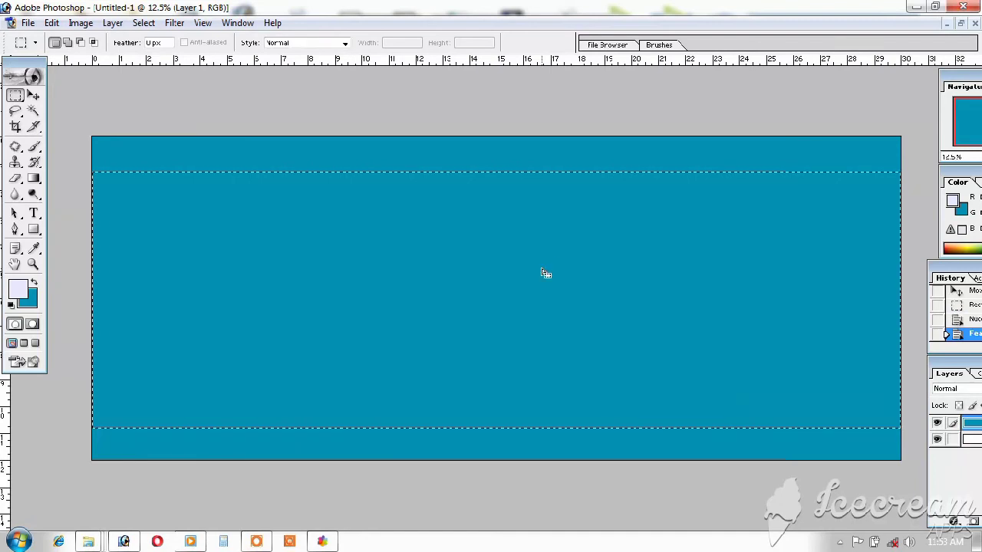
- Clear the feathered band from the teal layer twice and remove the selection
{"action": "key", "text": "Delete"}
{"action": "key", "text": "Delete"}
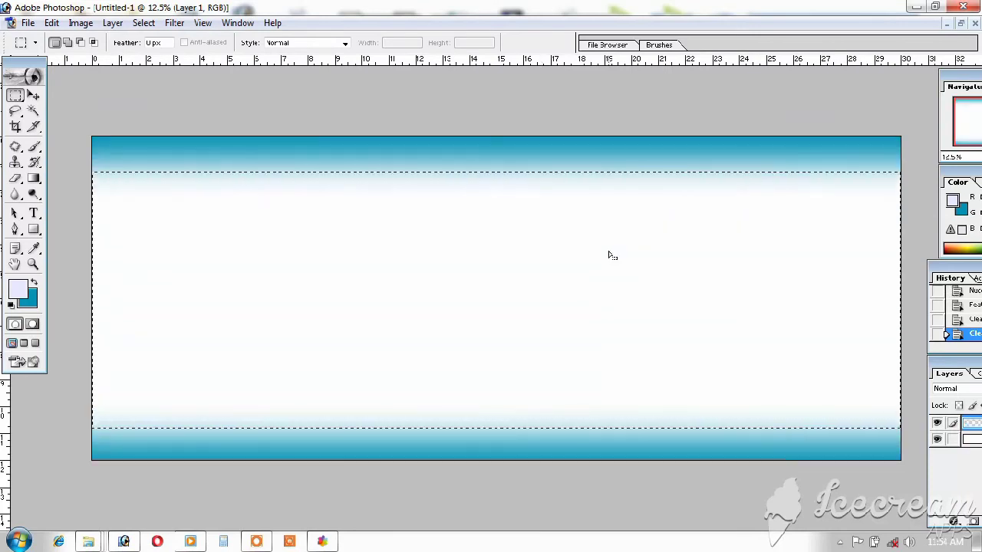
{"action": "right_click", "coordinate": [484, 230]}
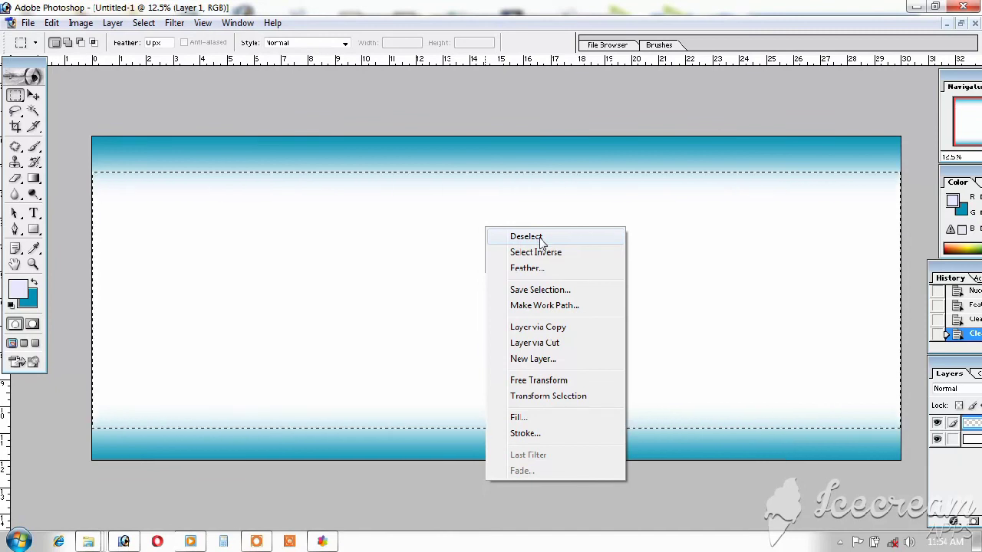
{"action": "left_click", "coordinate": [536, 237]}
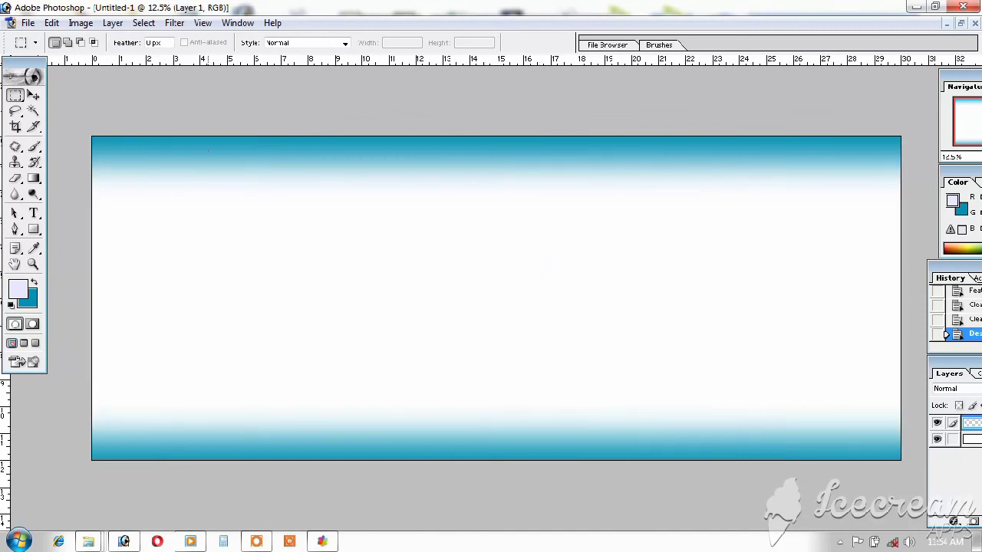
- Adjust the teal border layer with the Move tool, aligned to the canvas edges, and check the whole page
{"action": "left_click", "coordinate": [33, 96]}
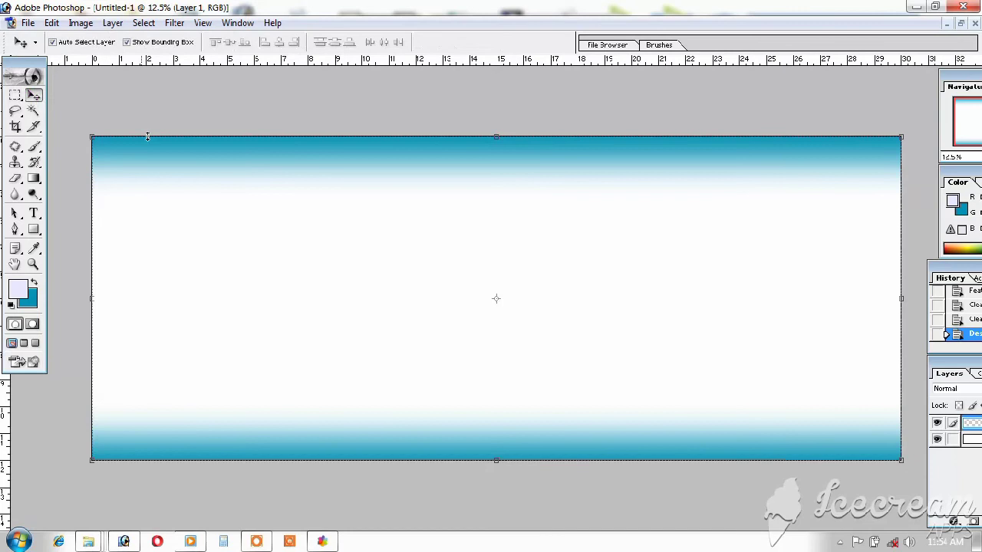
{"action": "left_click_drag", "start_coordinate": [157, 159], "coordinate": [193, 161]}
{"action": "key", "text": "ctrl+minus"}
{"action": "key", "text": "ctrl+plus"}
{"action": "key", "text": "ctrl+minus"}
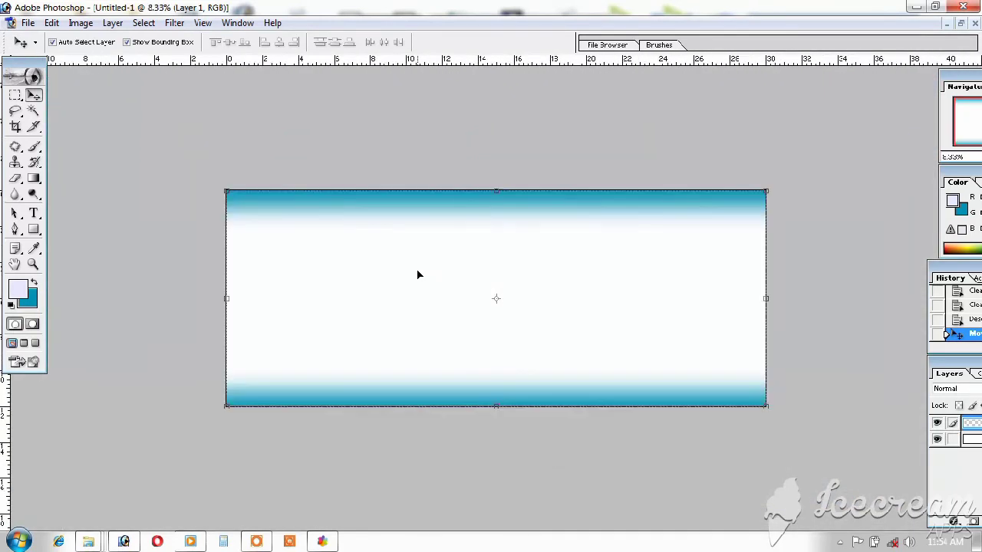
{"action": "key", "text": "ctrl+plus"}
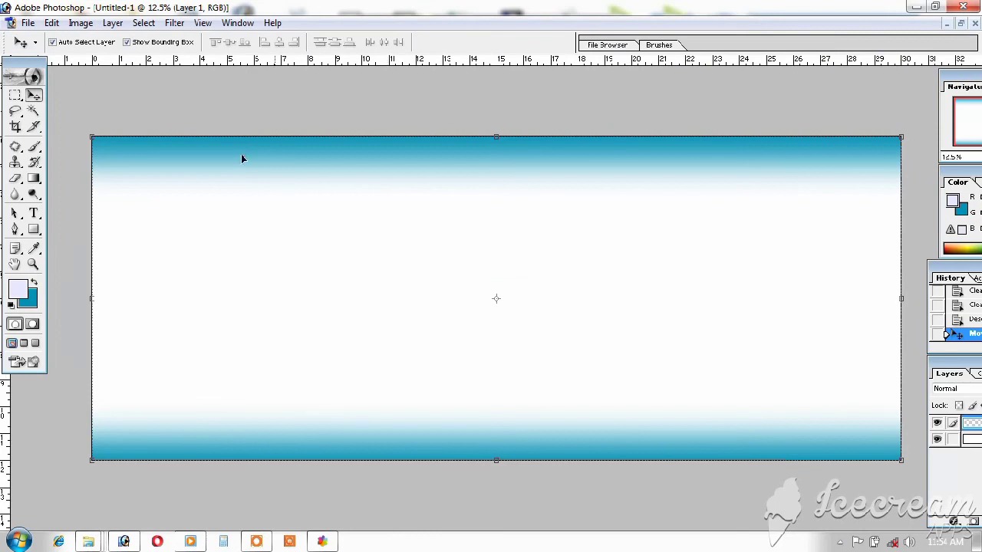
- Save the document to the Desktop as TEMPLATE 2 in Photoshop format with layers, and close it
{"action": "left_click", "coordinate": [29, 24]}
{"action": "mouse_move", "coordinate": [104, 105]}
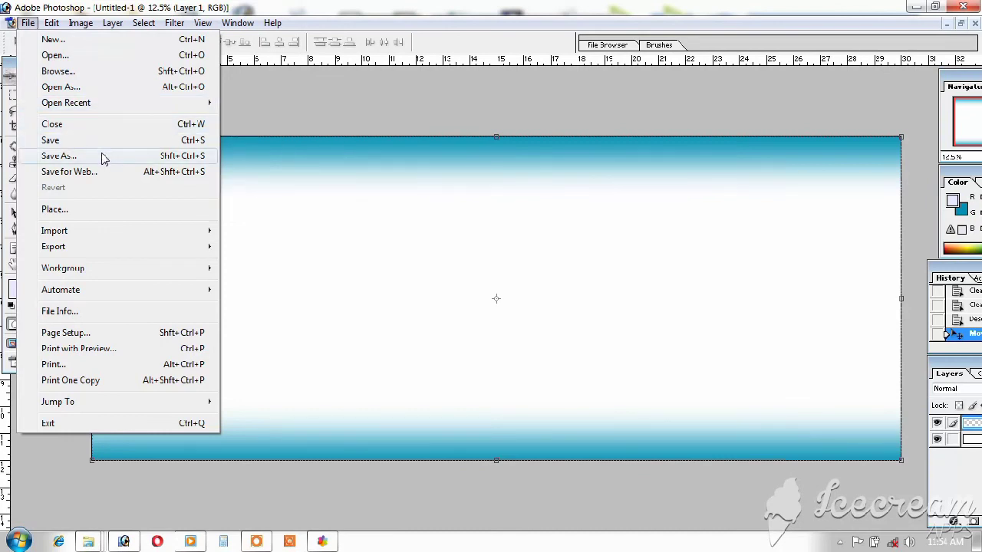
{"action": "left_click", "coordinate": [104, 156]}
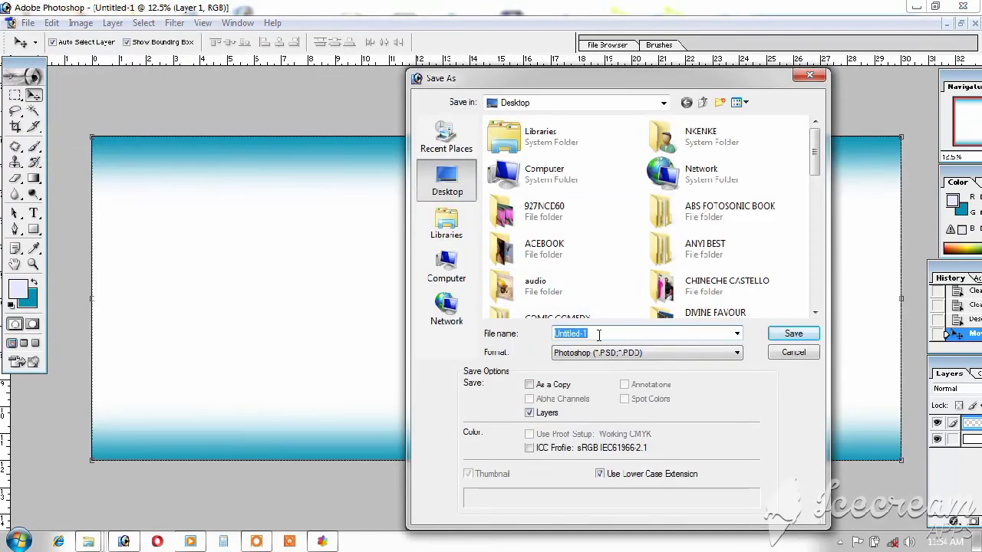
{"action": "type", "text": "TEMP"}
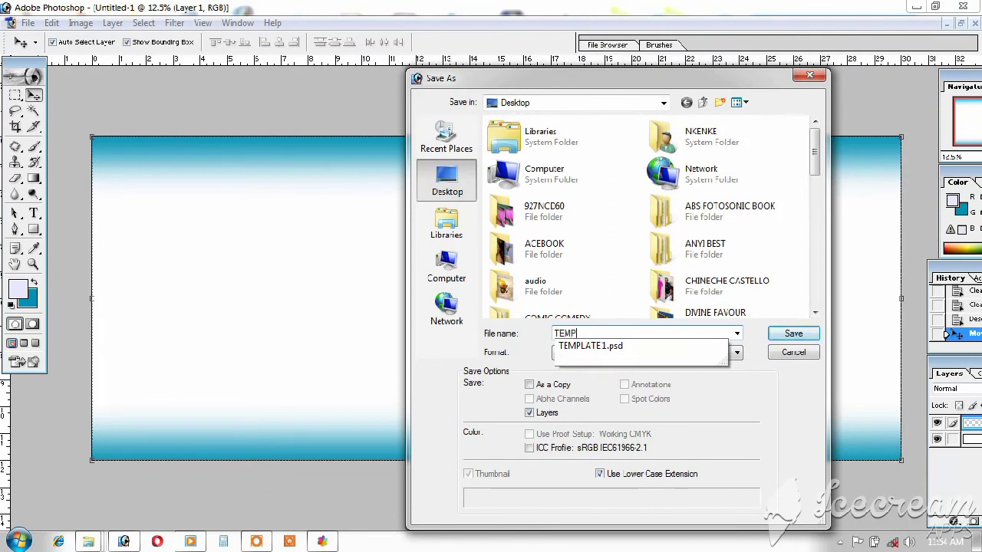
{"action": "type", "text": "LATE 2"}
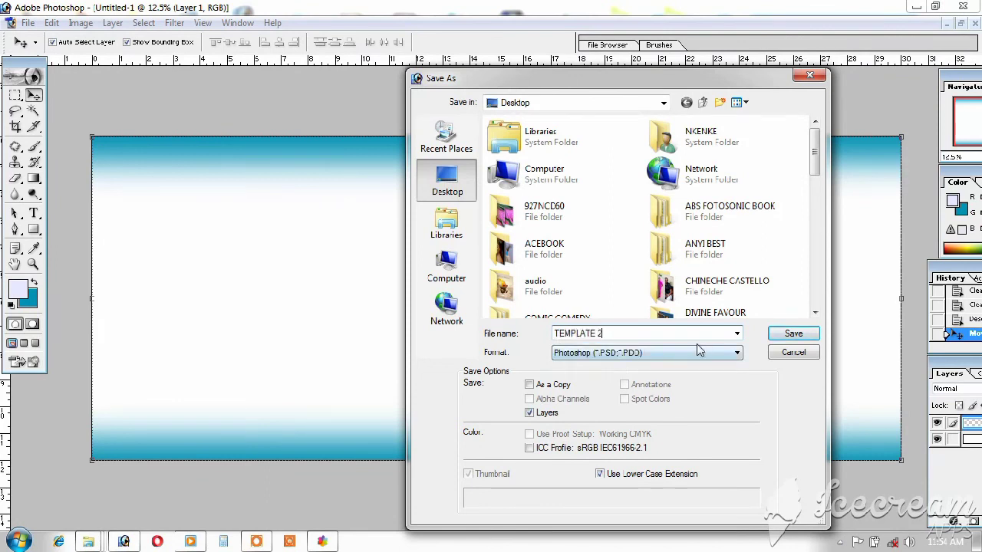
{"action": "left_click", "coordinate": [790, 336]}
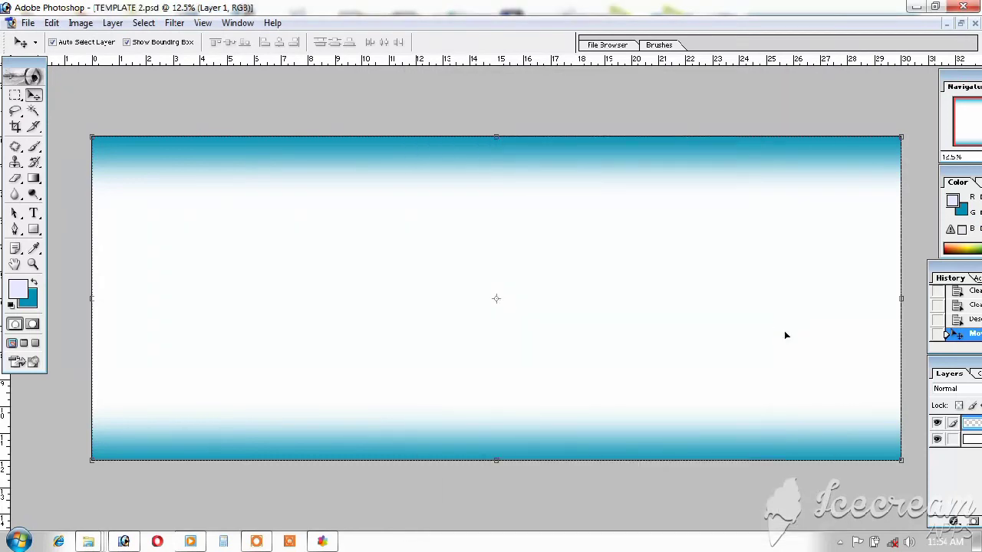
{"action": "left_click", "coordinate": [975, 24]}
- Switch to the desktop and open the TEMPLATE1 and TEMPLATE 2 files together in Photoshop
{"action": "left_click", "coordinate": [917, 9]}
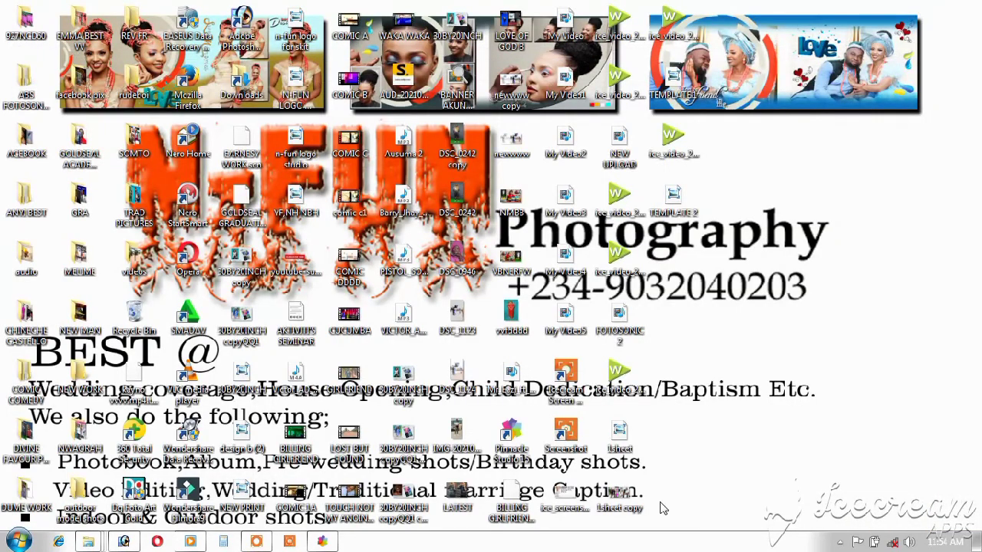
{"action": "left_click", "coordinate": [673, 197]}
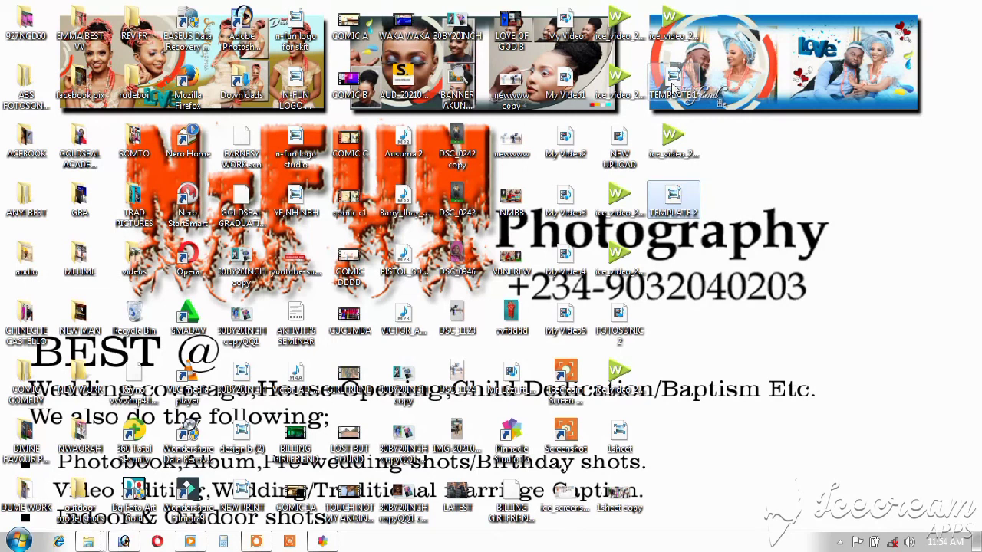
{"action": "left_click_drag", "start_coordinate": [674, 85], "coordinate": [499, 380]}
{"action": "left_click_drag", "start_coordinate": [357, 455], "coordinate": [135, 543]}
{"action": "left_click", "coordinate": [131, 542]}
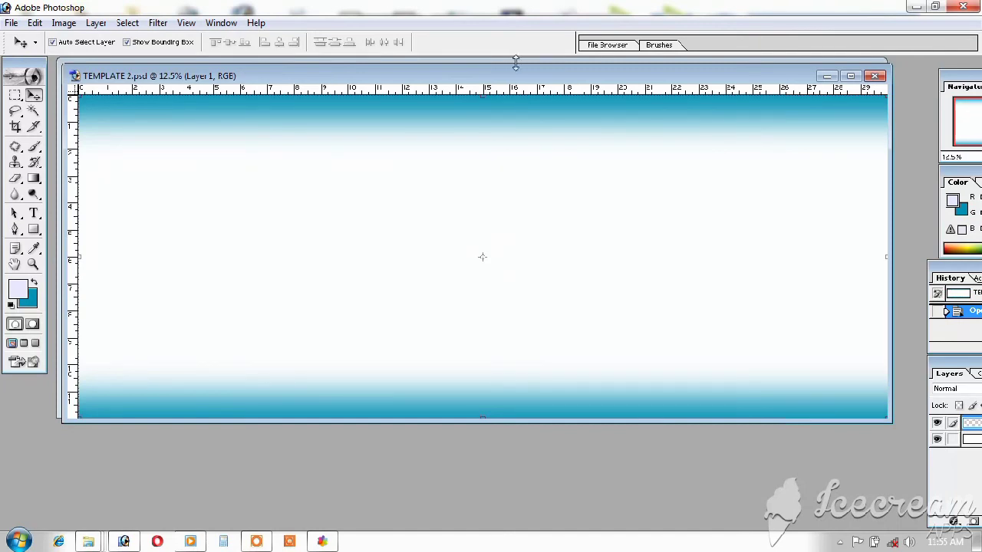
- Move the TEMPLATE 2 window down to uncover TEMPLATE1 and compare the two template designs
{"action": "left_click_drag", "start_coordinate": [525, 76], "coordinate": [557, 274]}
{"action": "left_click", "coordinate": [596, 95]}
{"action": "mouse_move", "coordinate": [583, 105]}
{"action": "left_mouse_down"}
{"action": "mouse_move", "coordinate": [591, 179]}
{"action": "mouse_move", "coordinate": [575, 153]}
{"action": "mouse_move", "coordinate": [587, 131]}
{"action": "mouse_move", "coordinate": [558, 125]}
{"action": "mouse_move", "coordinate": [547, 107]}
{"action": "mouse_move", "coordinate": [563, 107]}
{"action": "left_mouse_up"}
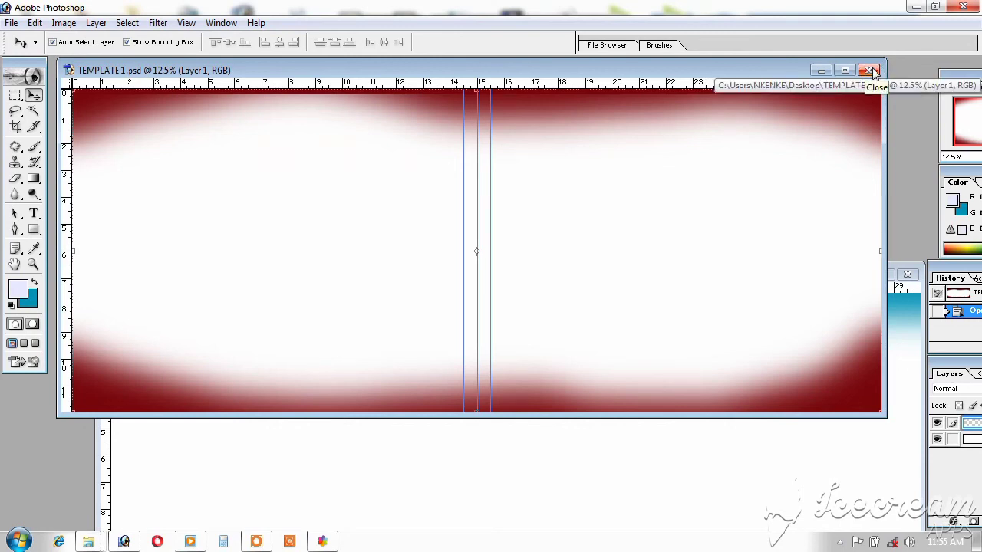
{"action": "left_click_drag", "start_coordinate": [888, 59], "coordinate": [832, 98]}
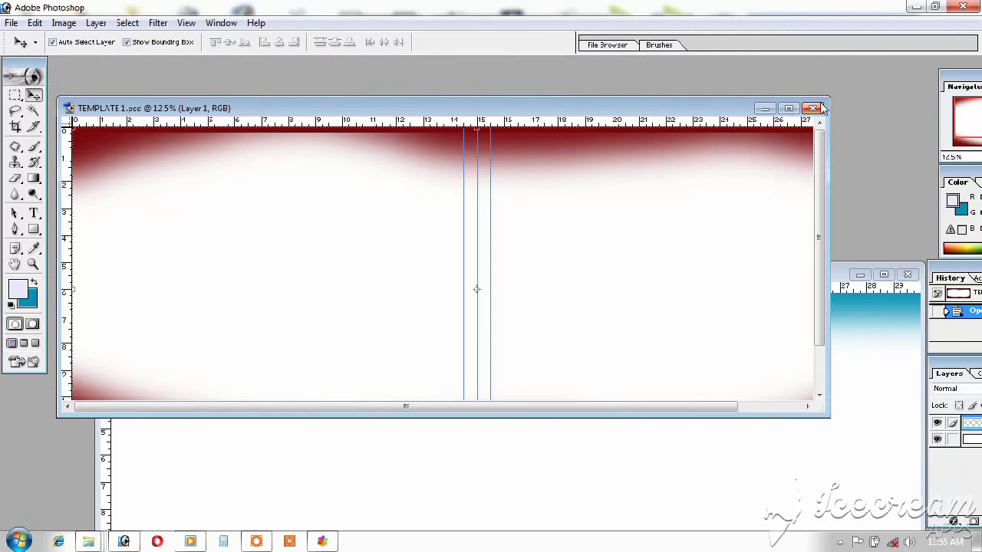
- Close the TEMPLATE1 and TEMPLATE 2 documents without saving changes
{"action": "left_click", "coordinate": [813, 109]}
{"action": "left_click_drag", "start_coordinate": [791, 278], "coordinate": [738, 136]}
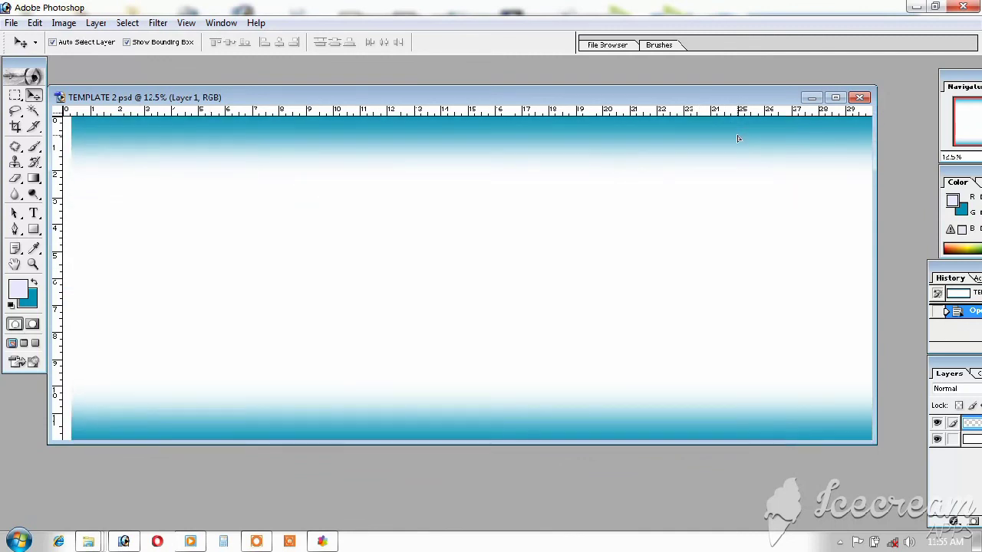
{"action": "left_click", "coordinate": [859, 98]}
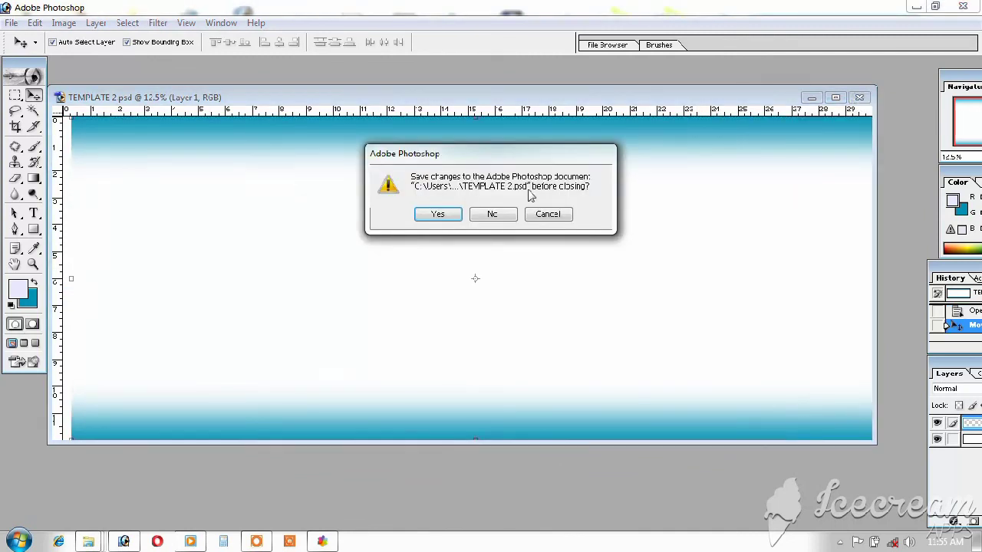
{"action": "left_click", "coordinate": [497, 215]}
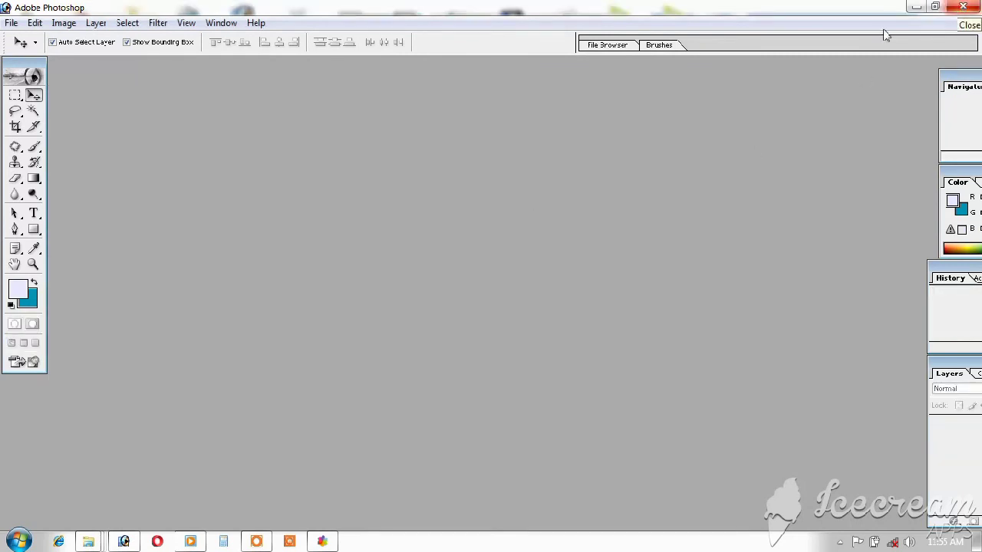
{"action": "left_click", "coordinate": [257, 542]}
{"action": "left_click", "coordinate": [559, 516]}
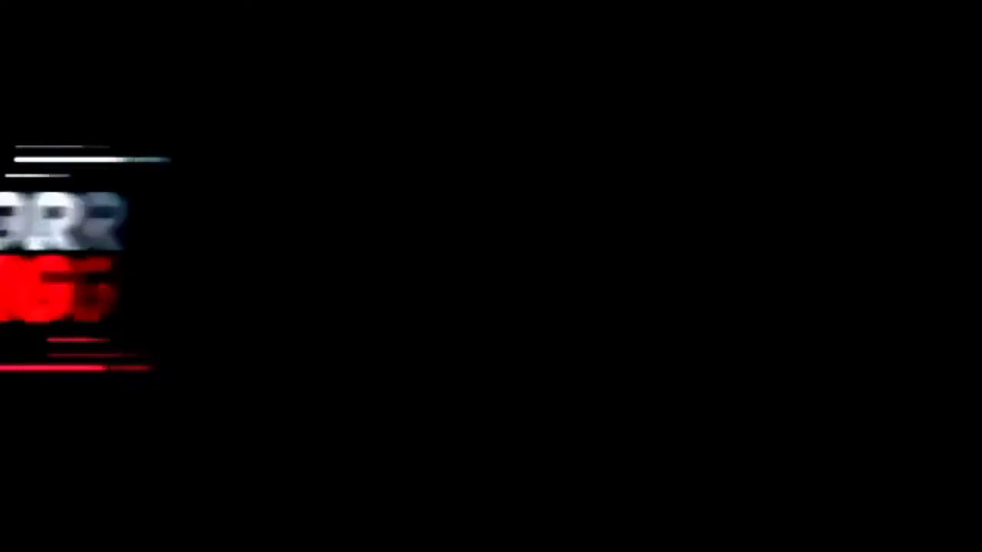